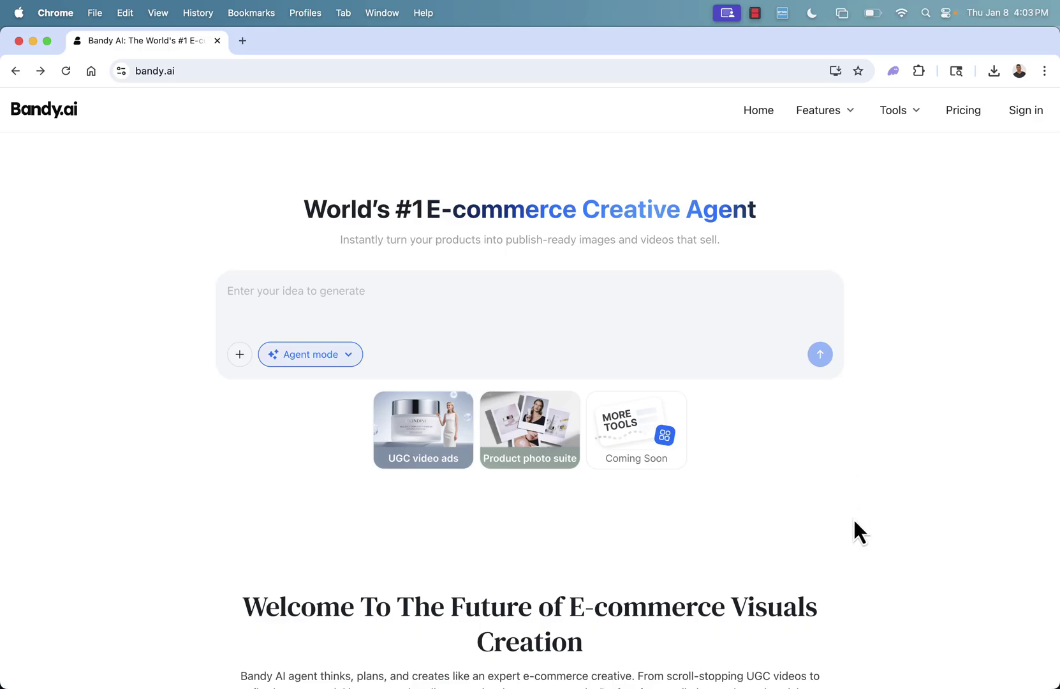
{"action": "scroll", "coordinate": [854, 522], "scroll_direction": "down", "scroll_amount": 1}
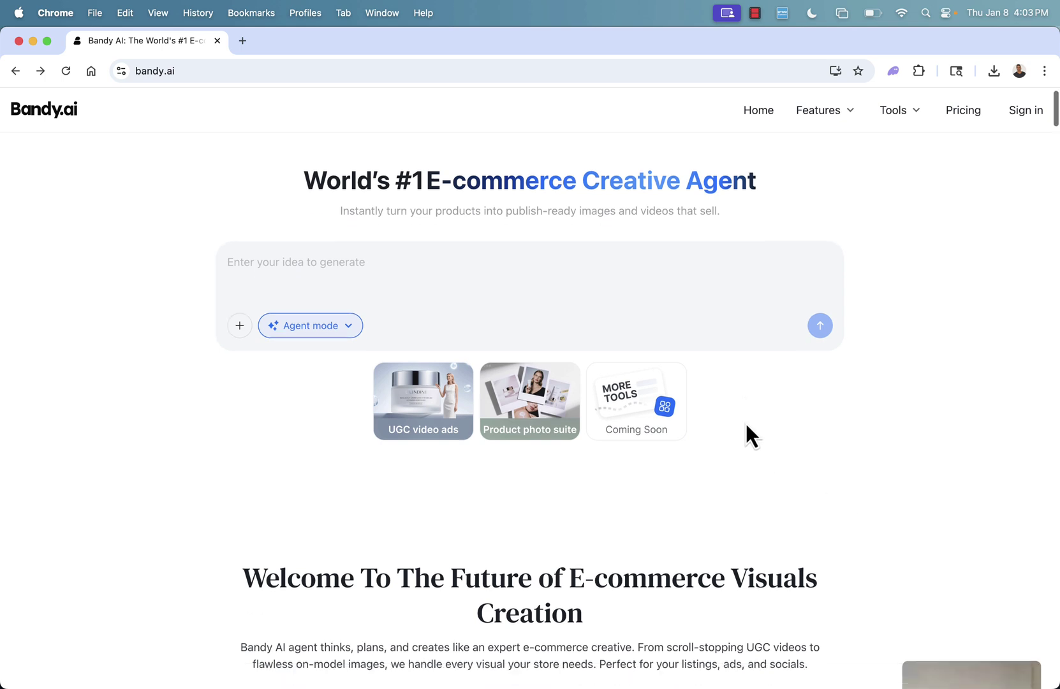
{"action": "scroll", "coordinate": [746, 426], "scroll_direction": "down", "scroll_amount": 3}
{"action": "scroll", "coordinate": [746, 421], "scroll_direction": "down", "scroll_amount": 1}
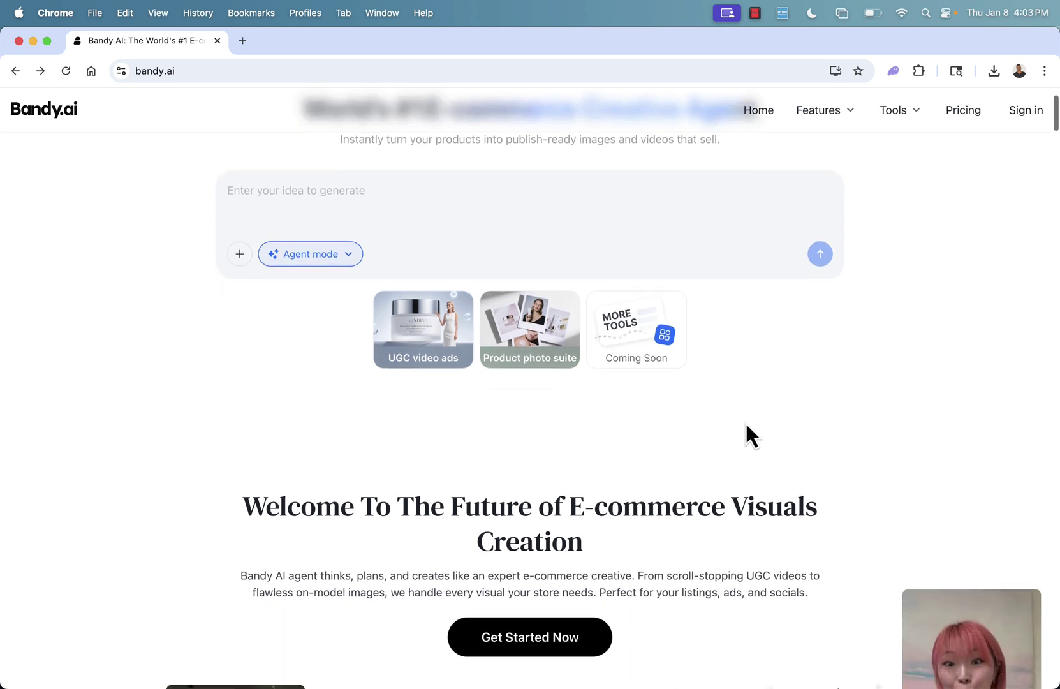
{"action": "scroll", "coordinate": [745, 421], "scroll_direction": "down", "scroll_amount": 1}
{"action": "scroll", "coordinate": [745, 421], "scroll_direction": "down", "scroll_amount": 2}
{"action": "scroll", "coordinate": [745, 421], "scroll_direction": "down", "scroll_amount": 3}
{"action": "scroll", "coordinate": [746, 421], "scroll_direction": "down", "scroll_amount": 1}
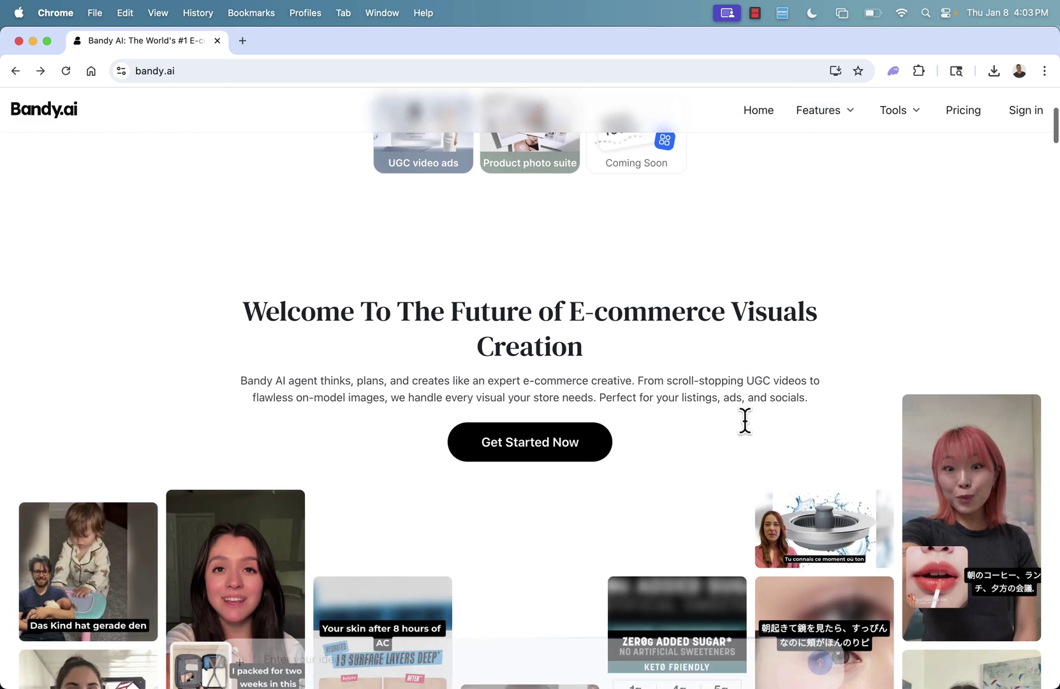
{"action": "scroll", "coordinate": [745, 421], "scroll_direction": "down", "scroll_amount": 1}
{"action": "scroll", "coordinate": [745, 421], "scroll_direction": "down", "scroll_amount": 2}
{"action": "scroll", "coordinate": [745, 424], "scroll_direction": "down", "scroll_amount": 1}
{"action": "scroll", "coordinate": [748, 432], "scroll_direction": "down", "scroll_amount": 1}
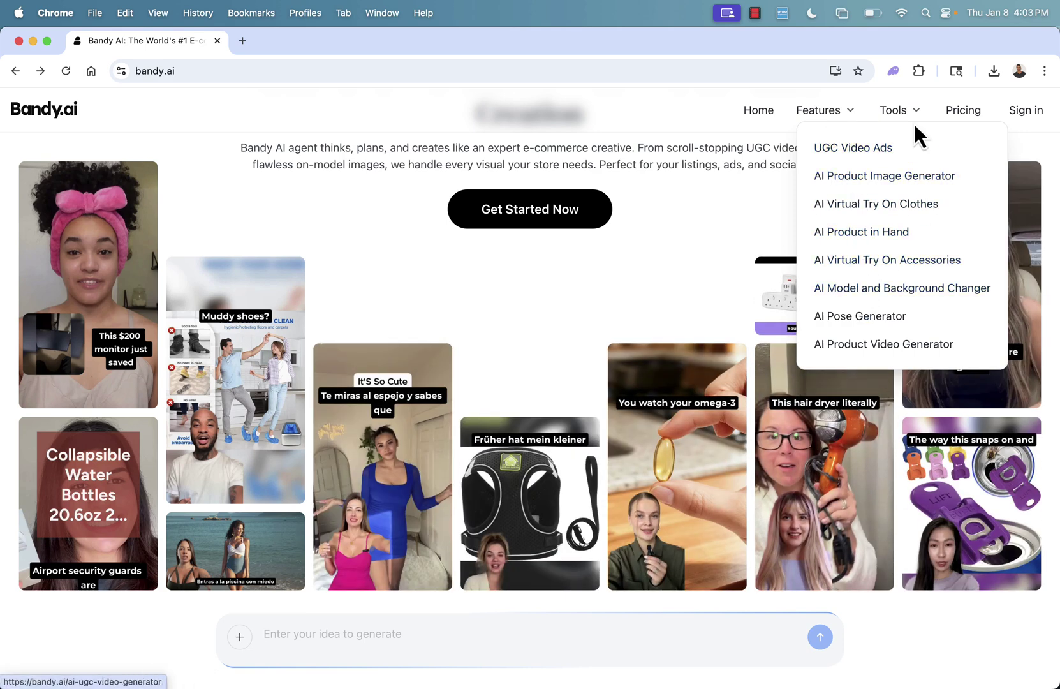
{"action": "mouse_move", "coordinate": [898, 110]}
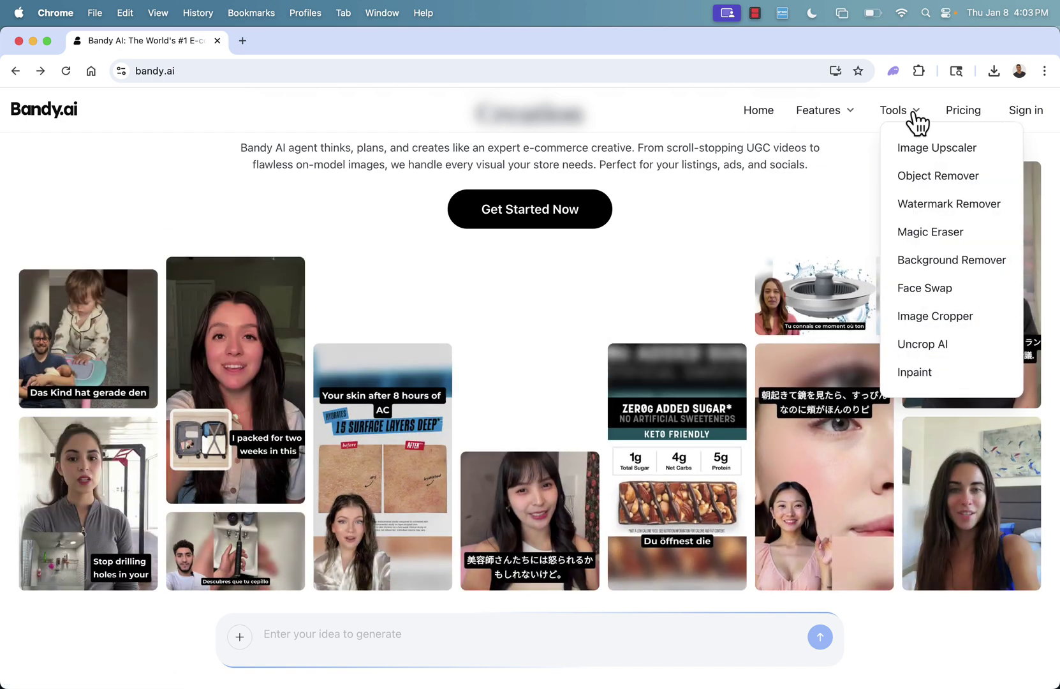
{"action": "scroll", "coordinate": [619, 242], "scroll_direction": "down", "scroll_amount": 2}
{"action": "scroll", "coordinate": [620, 243], "scroll_direction": "down", "scroll_amount": 2}
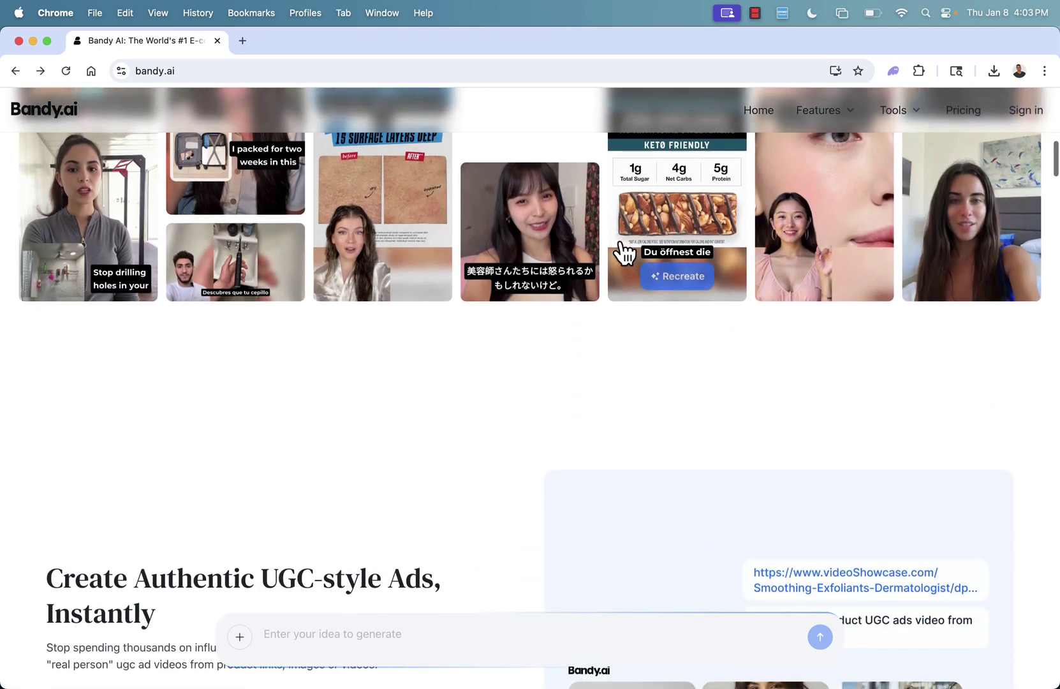
{"action": "scroll", "coordinate": [626, 253], "scroll_direction": "down", "scroll_amount": 1}
{"action": "scroll", "coordinate": [621, 243], "scroll_direction": "down", "scroll_amount": 1}
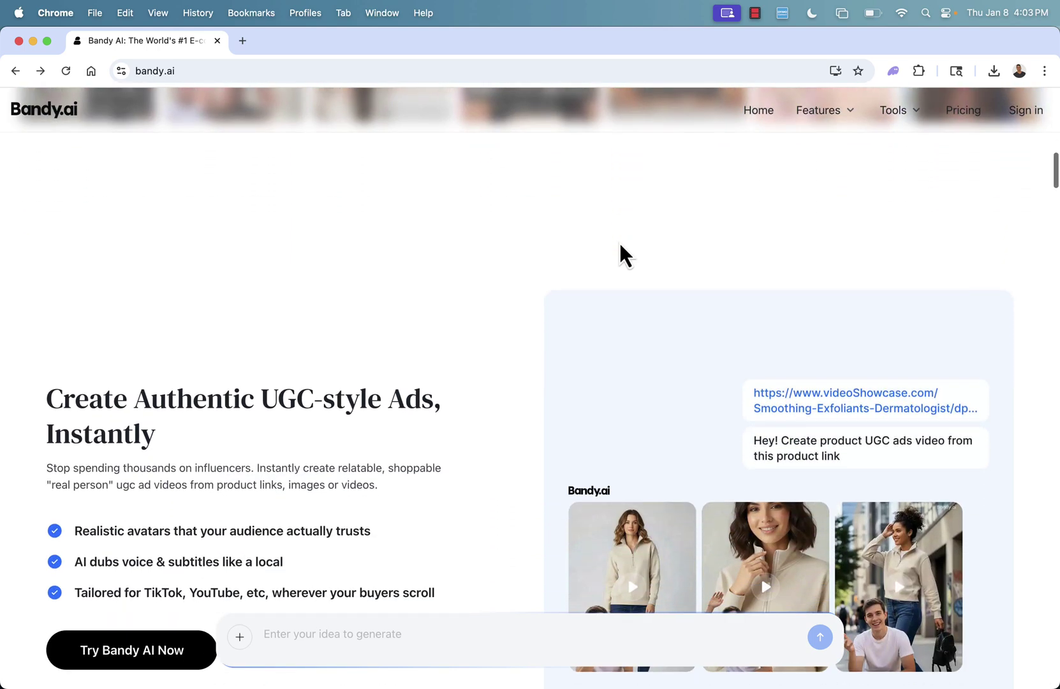
{"action": "scroll", "coordinate": [621, 245], "scroll_direction": "down", "scroll_amount": 1}
Drag across the landing page content twice
{"action": "left_click_drag", "start_coordinate": [262, 333], "coordinate": [368, 334]}
{"action": "left_click", "coordinate": [367, 335]}
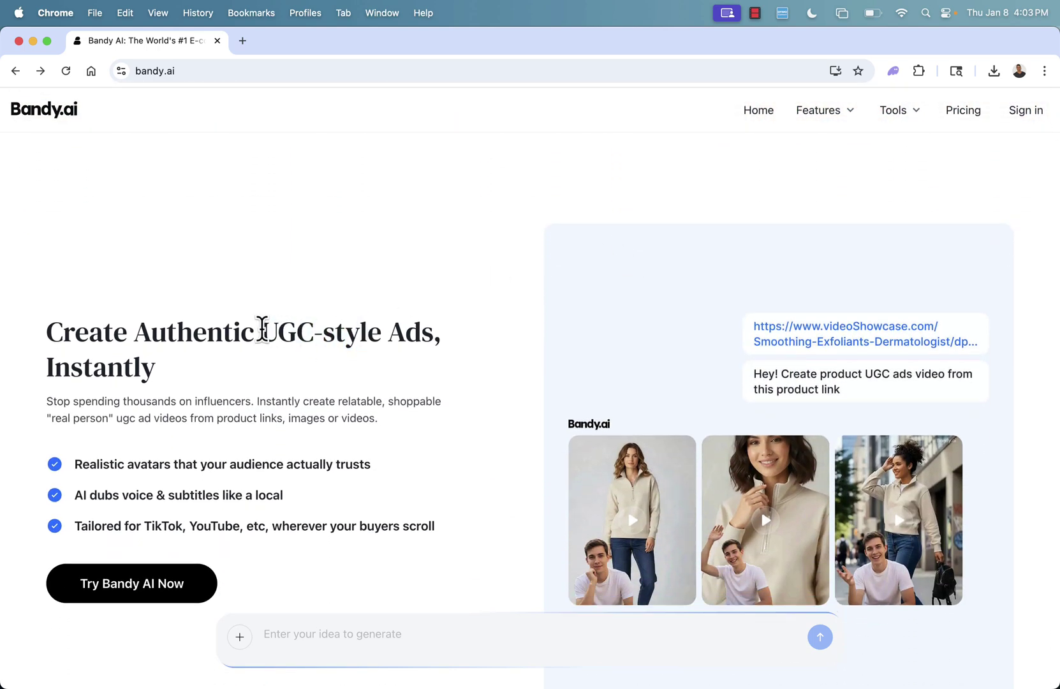
{"action": "left_click_drag", "start_coordinate": [253, 331], "coordinate": [343, 332]}
{"action": "left_click", "coordinate": [342, 333]}
{"action": "scroll", "coordinate": [343, 331], "scroll_direction": "down", "scroll_amount": 2}
{"action": "scroll", "coordinate": [342, 331], "scroll_direction": "down", "scroll_amount": 1}
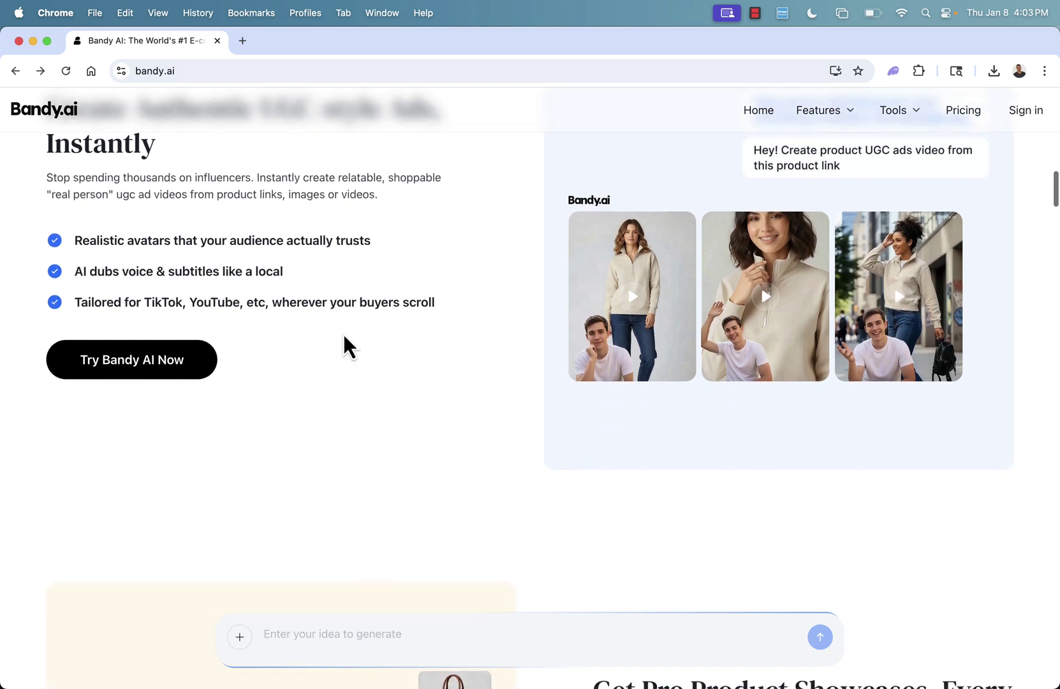
{"action": "scroll", "coordinate": [343, 331], "scroll_direction": "down", "scroll_amount": 5}
{"action": "scroll", "coordinate": [343, 332], "scroll_direction": "down", "scroll_amount": 3}
{"action": "scroll", "coordinate": [342, 332], "scroll_direction": "down", "scroll_amount": 2}
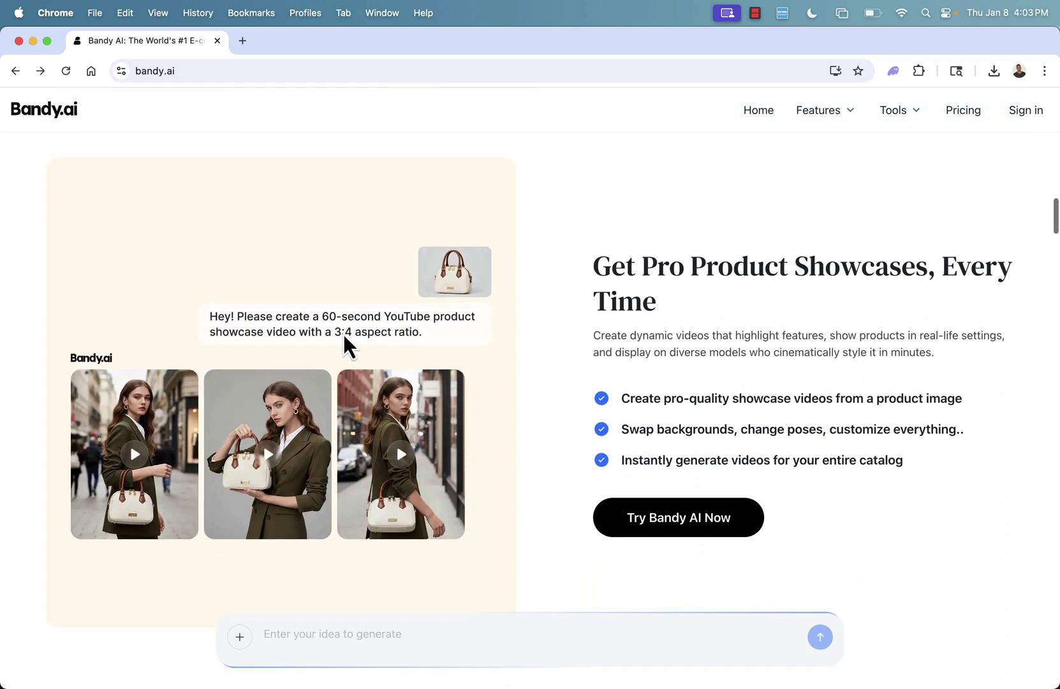
{"action": "scroll", "coordinate": [343, 332], "scroll_direction": "down", "scroll_amount": 2}
{"action": "scroll", "coordinate": [343, 332], "scroll_direction": "down", "scroll_amount": 1}
{"action": "scroll", "coordinate": [343, 332], "scroll_direction": "down", "scroll_amount": 2}
{"action": "scroll", "coordinate": [343, 331], "scroll_direction": "down", "scroll_amount": 1}
{"action": "scroll", "coordinate": [342, 331], "scroll_direction": "down", "scroll_amount": 2}
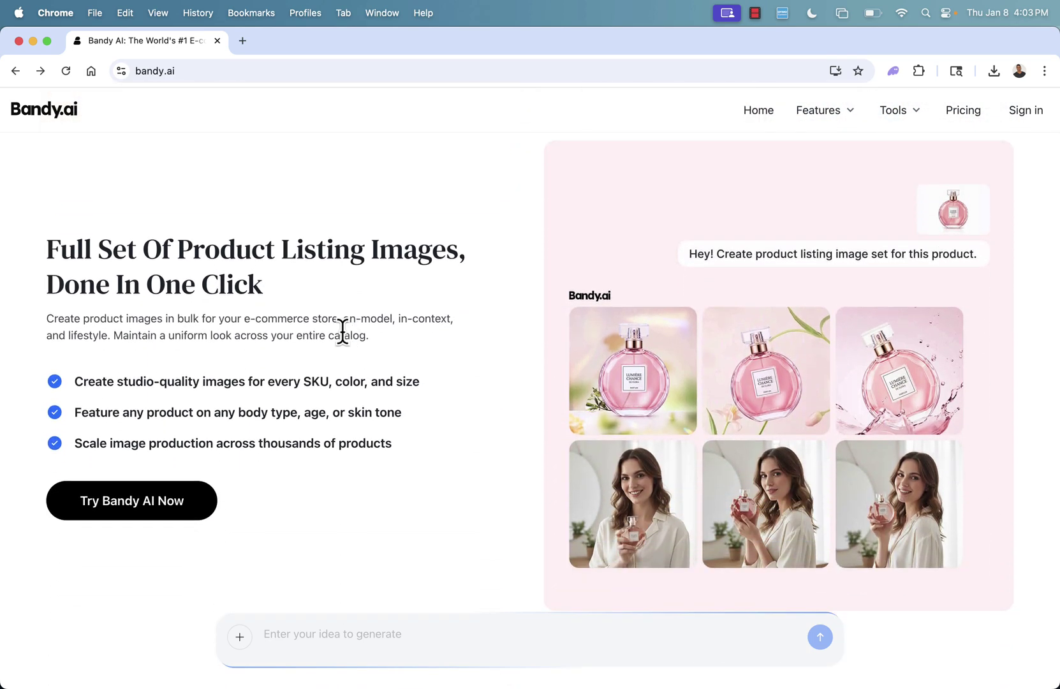
{"action": "scroll", "coordinate": [343, 331], "scroll_direction": "down", "scroll_amount": 1}
{"action": "scroll", "coordinate": [343, 331], "scroll_direction": "down", "scroll_amount": 2}
{"action": "scroll", "coordinate": [343, 332], "scroll_direction": "down", "scroll_amount": 2}
{"action": "scroll", "coordinate": [343, 332], "scroll_direction": "down", "scroll_amount": 3}
{"action": "scroll", "coordinate": [344, 331], "scroll_direction": "down", "scroll_amount": 1}
{"action": "scroll", "coordinate": [342, 332], "scroll_direction": "down", "scroll_amount": 2}
{"action": "scroll", "coordinate": [343, 331], "scroll_direction": "down", "scroll_amount": 2}
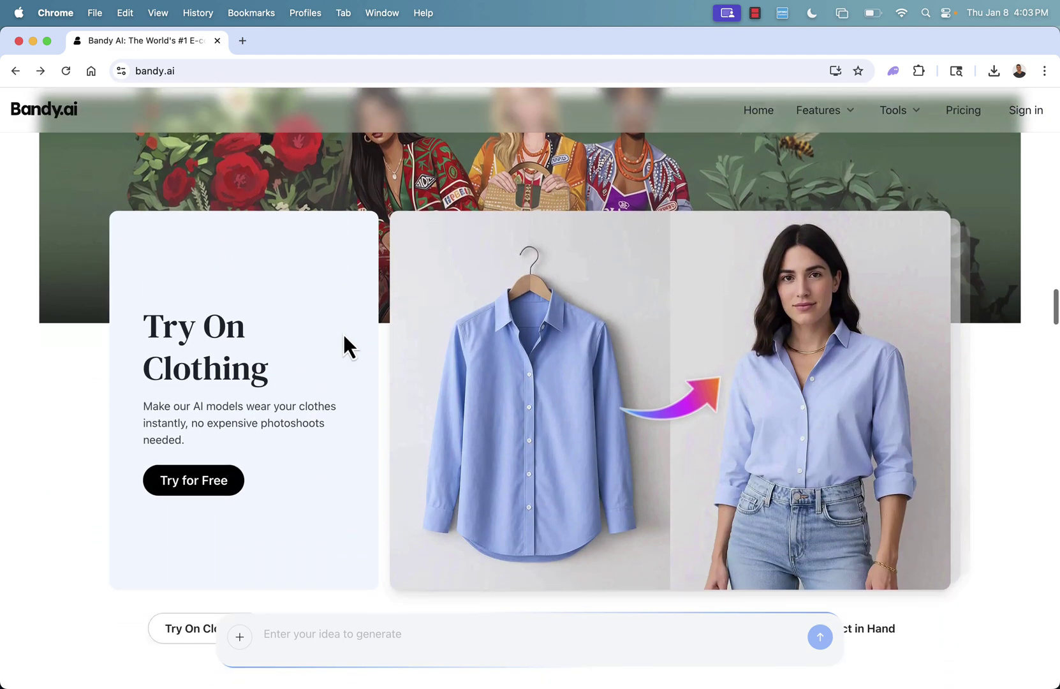
{"action": "scroll", "coordinate": [343, 332], "scroll_direction": "down", "scroll_amount": 1}
{"action": "scroll", "coordinate": [343, 331], "scroll_direction": "down", "scroll_amount": 1}
{"action": "scroll", "coordinate": [343, 331], "scroll_direction": "down", "scroll_amount": 1}
{"action": "scroll", "coordinate": [344, 335], "scroll_direction": "down", "scroll_amount": 1}
{"action": "scroll", "coordinate": [344, 335], "scroll_direction": "down", "scroll_amount": 1}
{"action": "scroll", "coordinate": [344, 336], "scroll_direction": "up", "scroll_amount": 1}
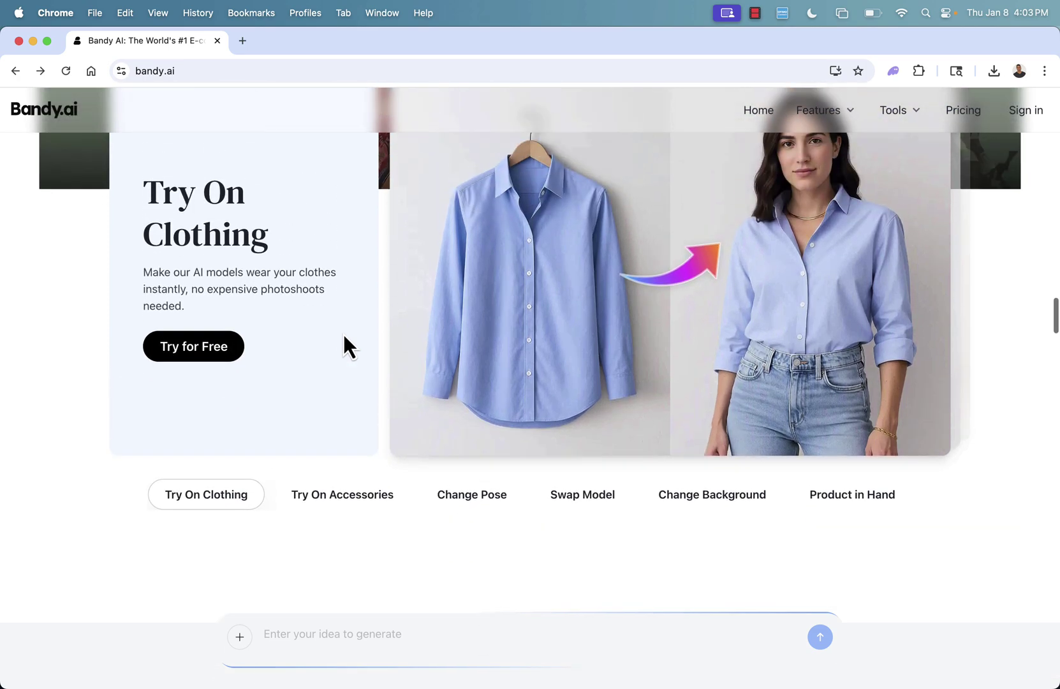
Browse the Try On Accessories, Change Pose, Swap Model, Change Background and Product in Hand examples
{"action": "left_click", "coordinate": [365, 498]}
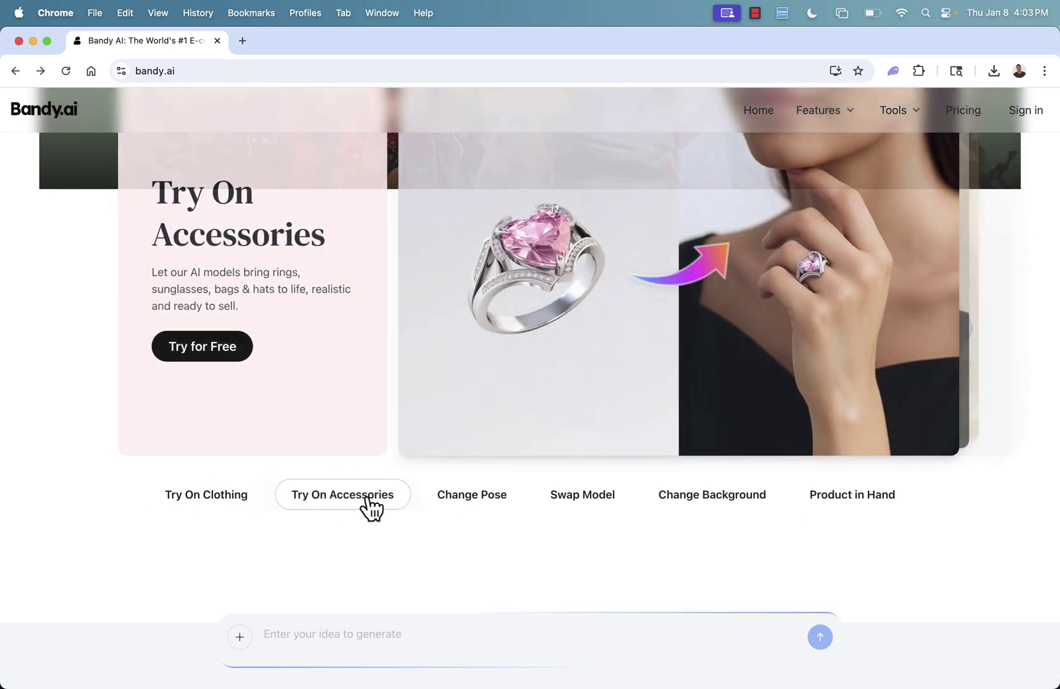
{"action": "left_click", "coordinate": [476, 503]}
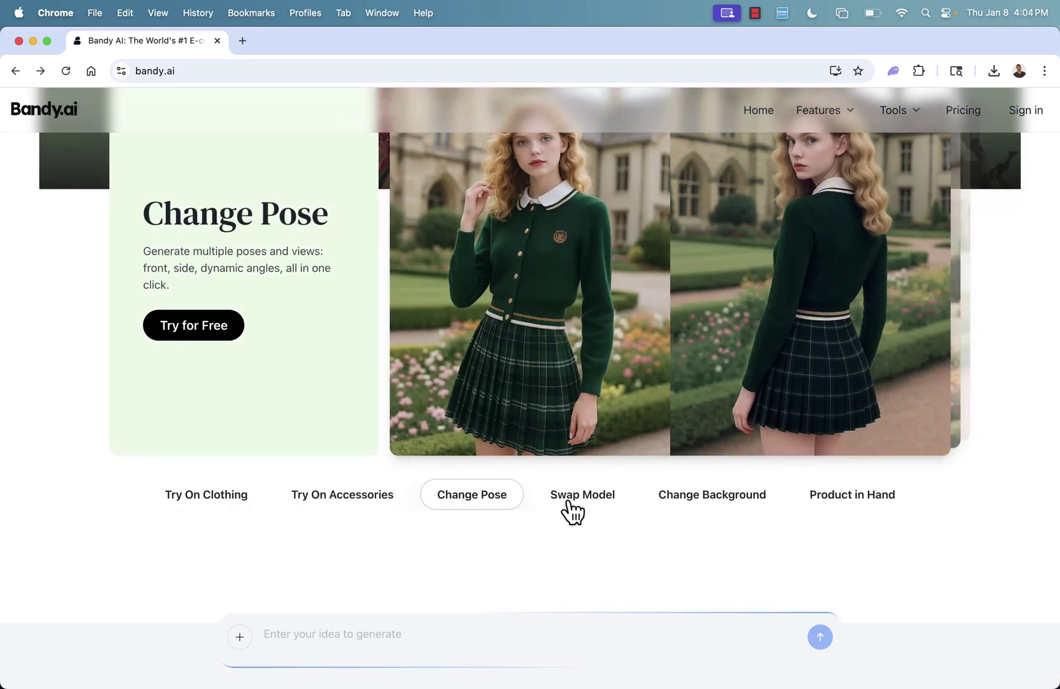
{"action": "left_click", "coordinate": [570, 507]}
{"action": "scroll", "coordinate": [662, 515], "scroll_direction": "up", "scroll_amount": 1}
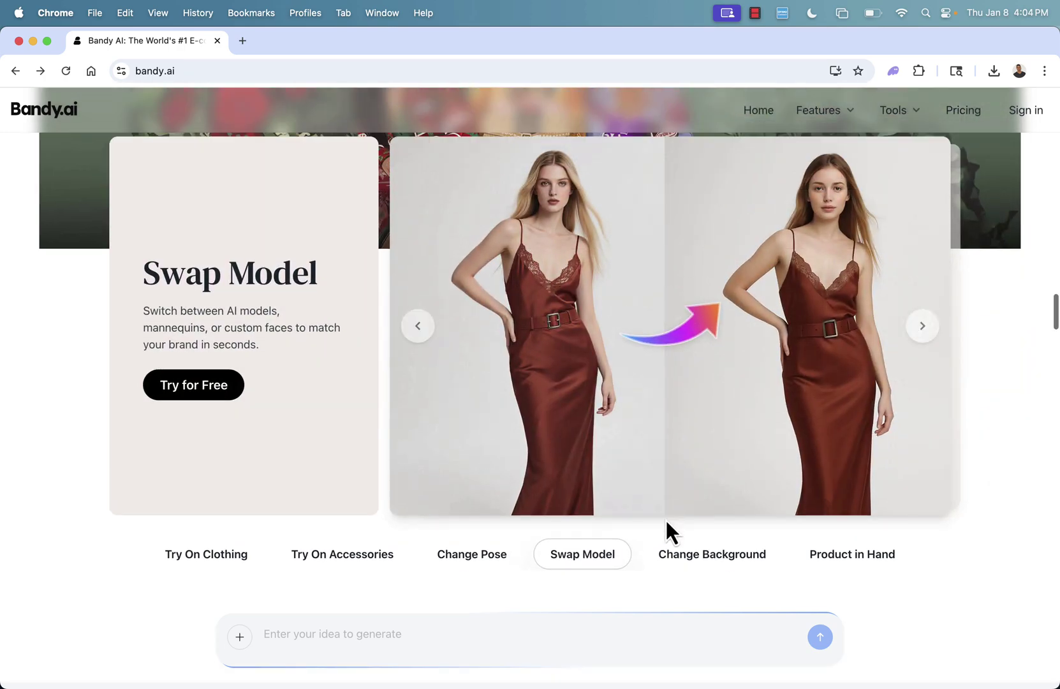
{"action": "left_click", "coordinate": [667, 555]}
{"action": "left_click", "coordinate": [838, 567]}
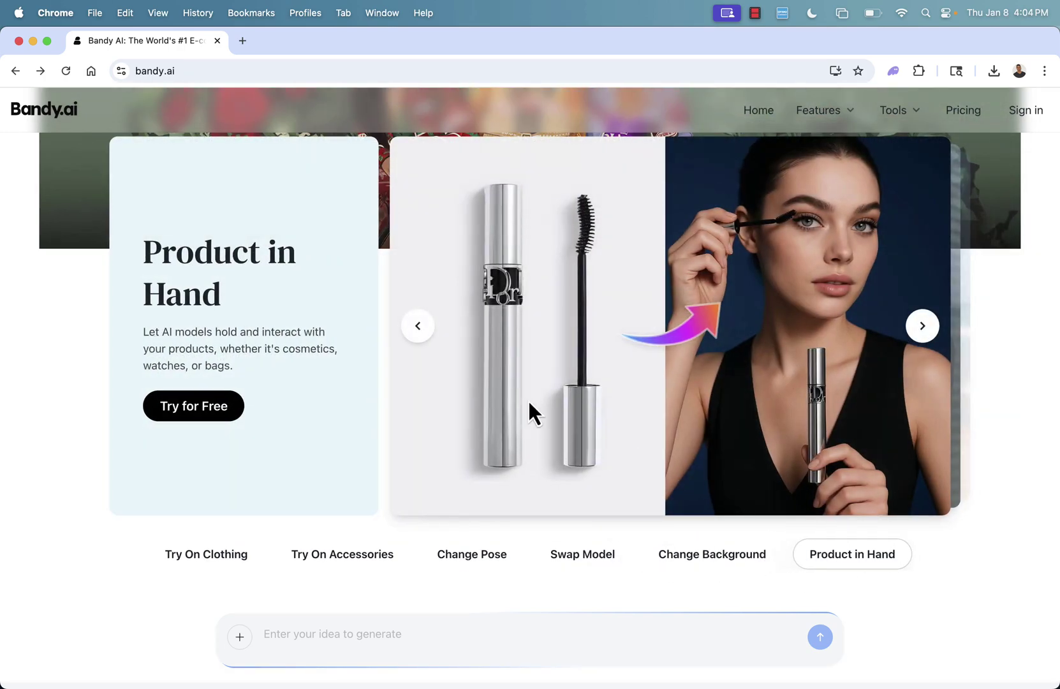
{"action": "scroll", "coordinate": [529, 403], "scroll_direction": "down", "scroll_amount": 4}
{"action": "scroll", "coordinate": [529, 402], "scroll_direction": "down", "scroll_amount": 4}
{"action": "scroll", "coordinate": [530, 402], "scroll_direction": "down", "scroll_amount": 3}
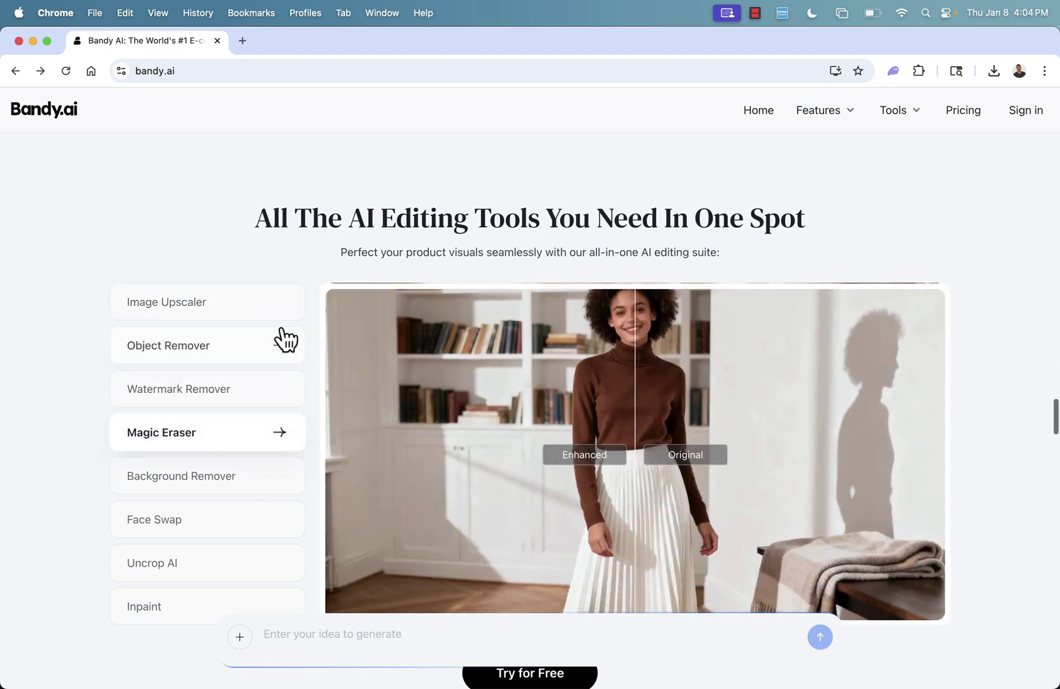
{"action": "scroll", "coordinate": [285, 243], "scroll_direction": "up", "scroll_amount": 10}
{"action": "scroll", "coordinate": [285, 243], "scroll_direction": "up", "scroll_amount": 10}
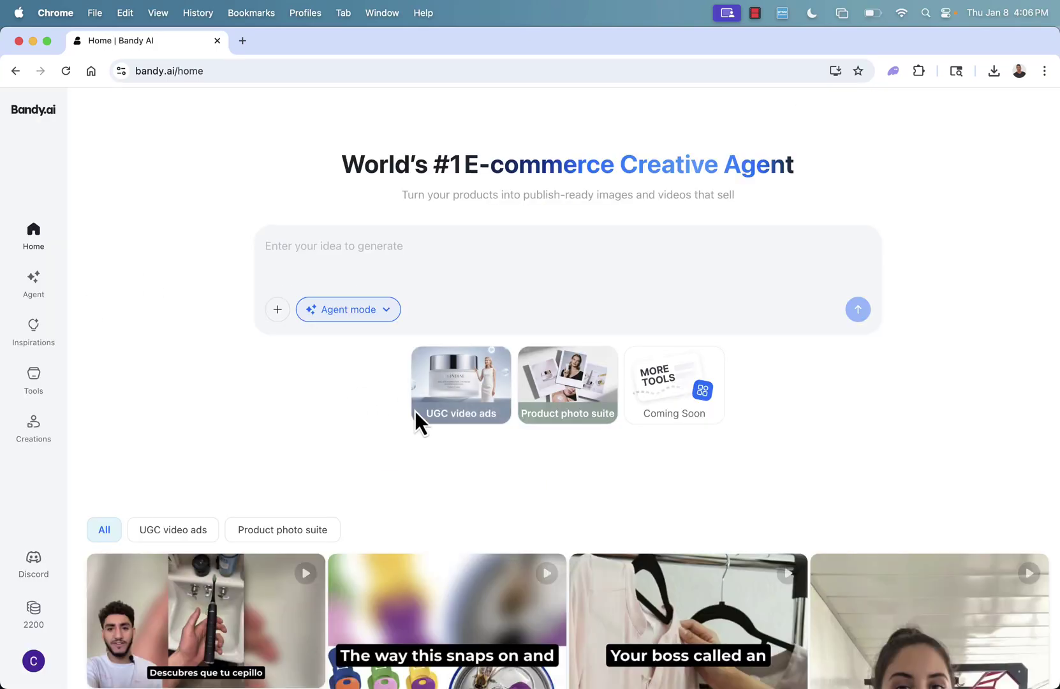
Switch generation to UGC video ads and paste the product page link into the prompt
{"action": "left_click", "coordinate": [470, 410]}
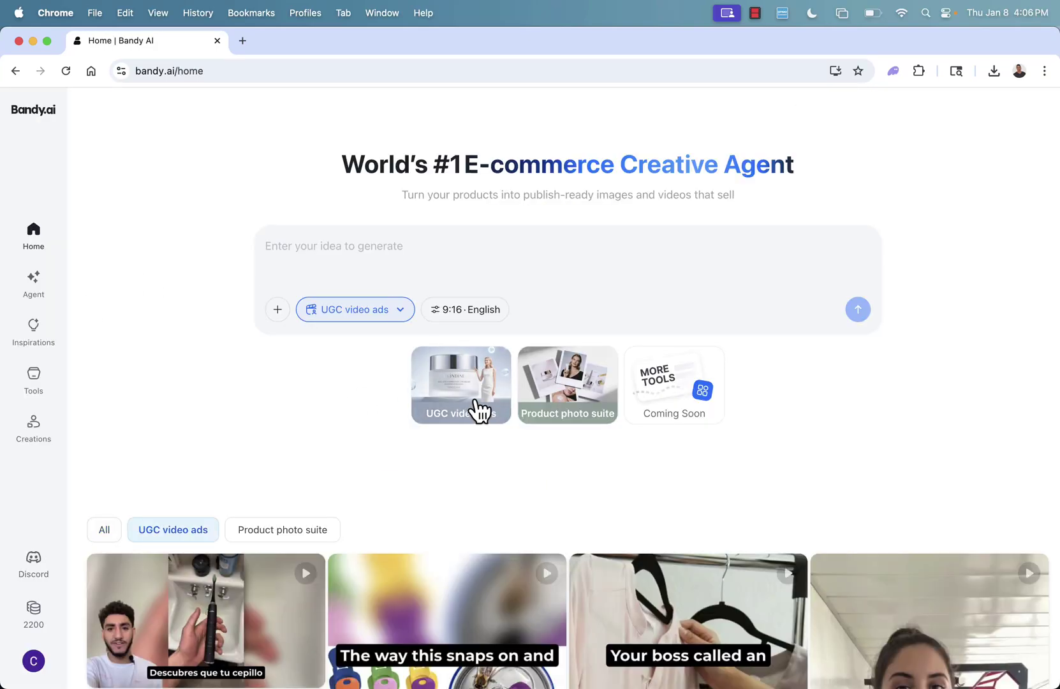
{"action": "left_click", "coordinate": [377, 244]}
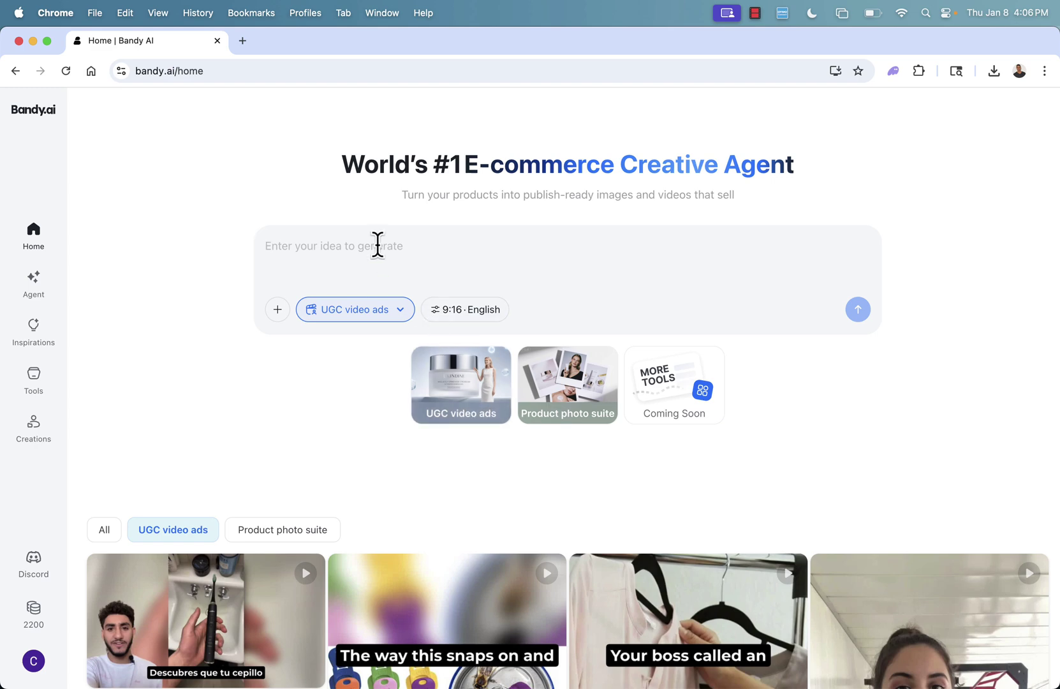
{"action": "left_click", "coordinate": [377, 245]}
{"action": "type", "text": "https://birdsintheair.com/products/purr-missile"}
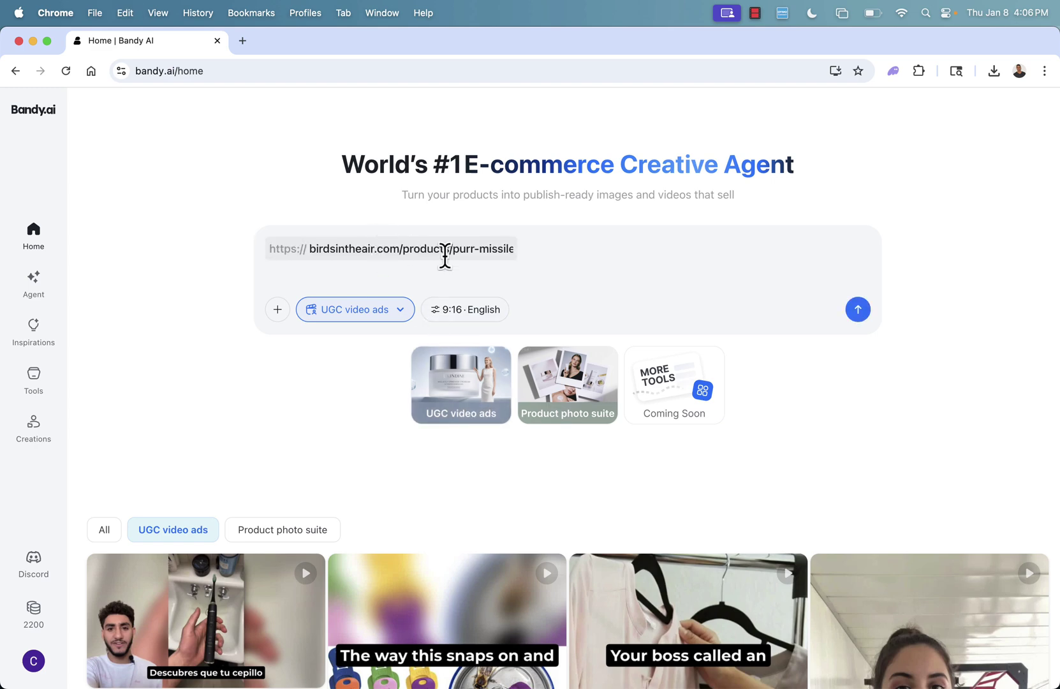
Check the product page in a new tab, then submit the link in Bandy.ai
{"action": "key", "text": "super+t"}
{"action": "type", "text": "birdsintheair.com/products/purr-missile-worldwidewob-official-store"}
{"action": "key", "text": "Return"}
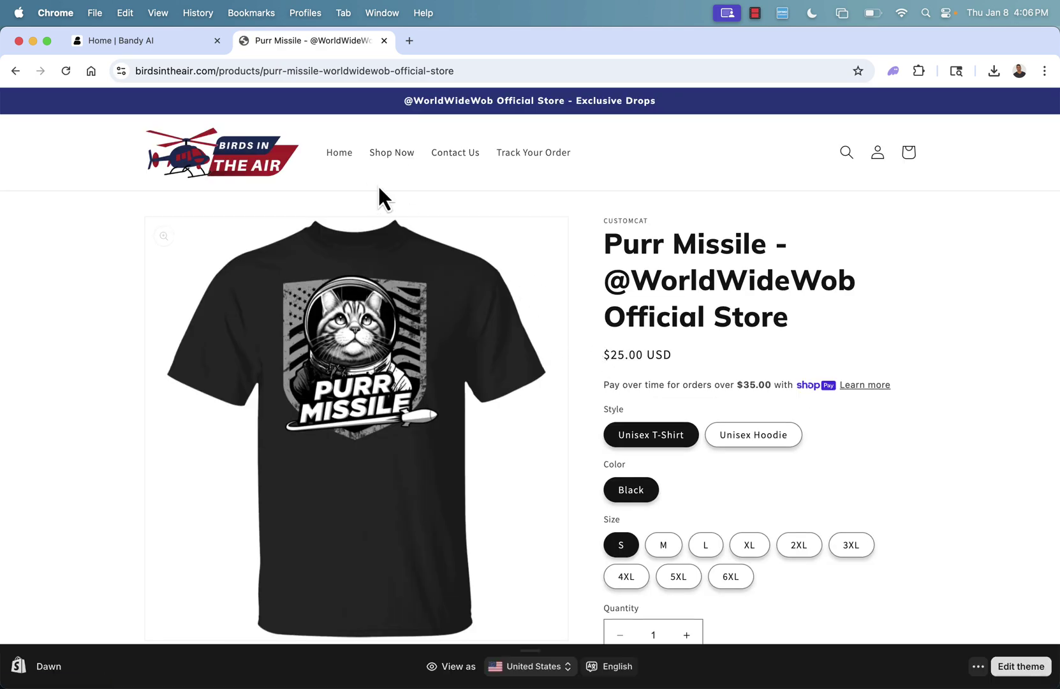
{"action": "left_click", "coordinate": [176, 40]}
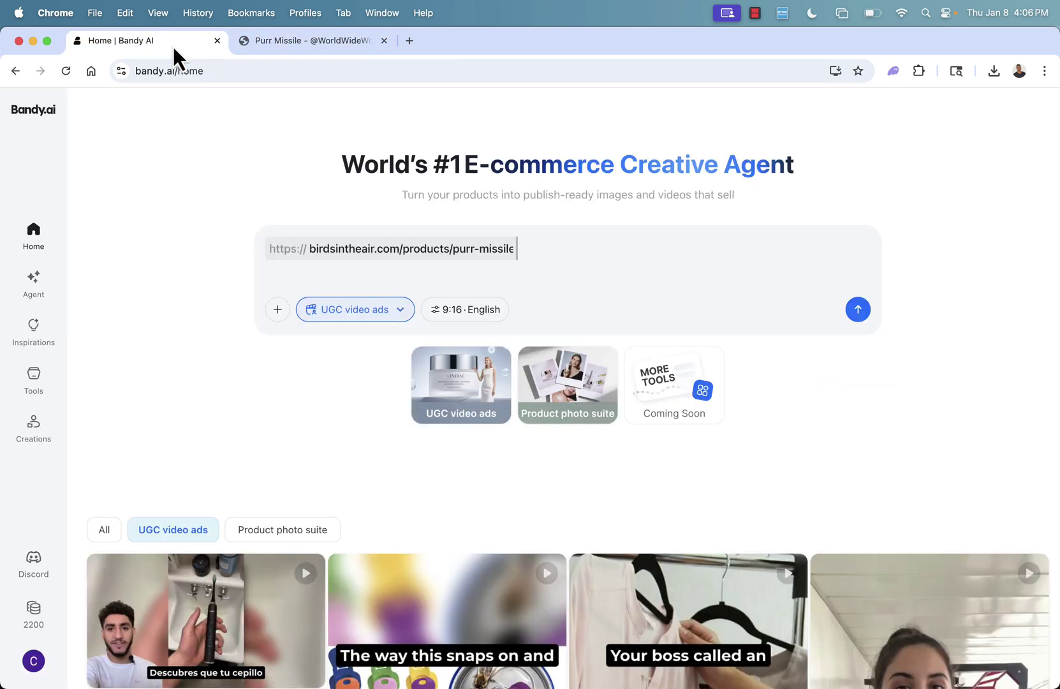
{"action": "left_click", "coordinate": [854, 311]}
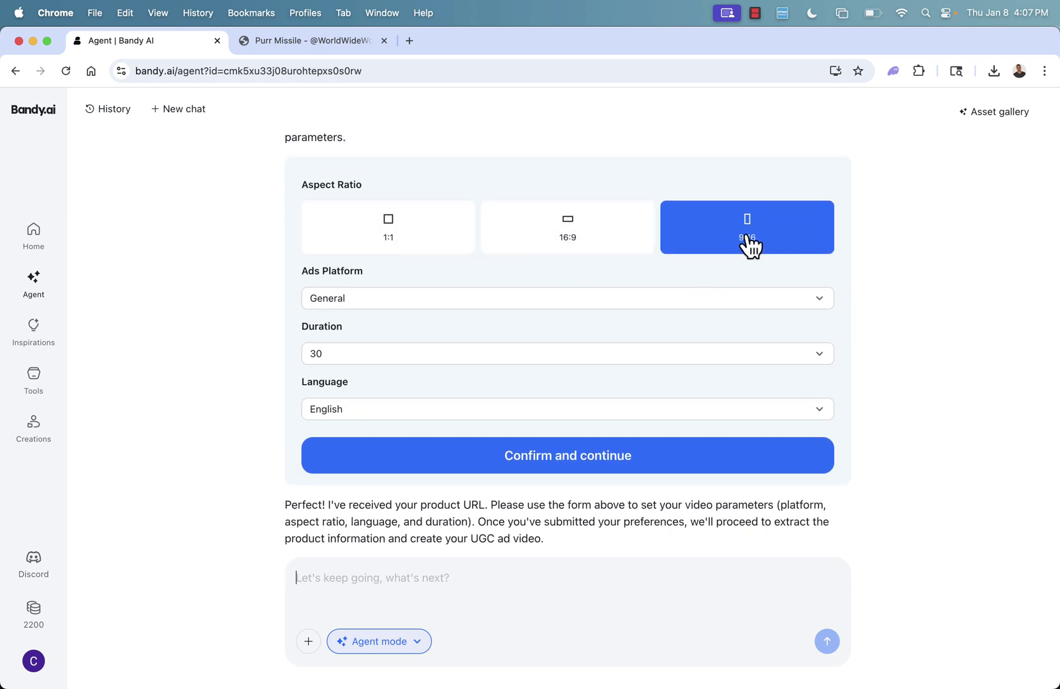
Keep General as the ad platform and confirm the 9:16, 30-second, English settings
{"action": "left_click", "coordinate": [400, 300]}
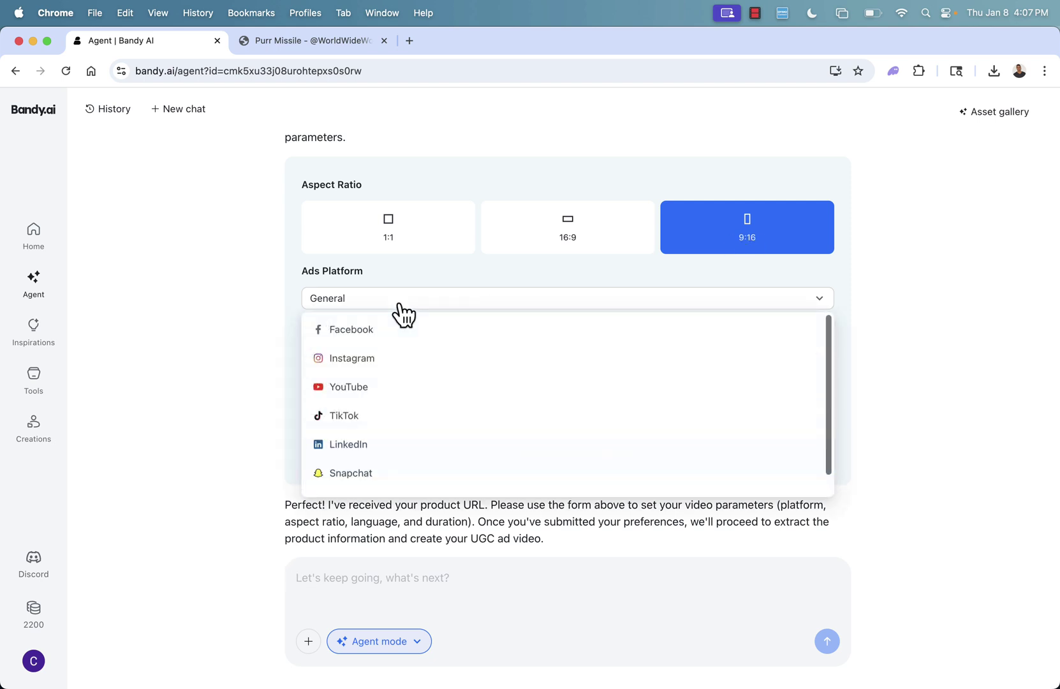
{"action": "left_click", "coordinate": [273, 316]}
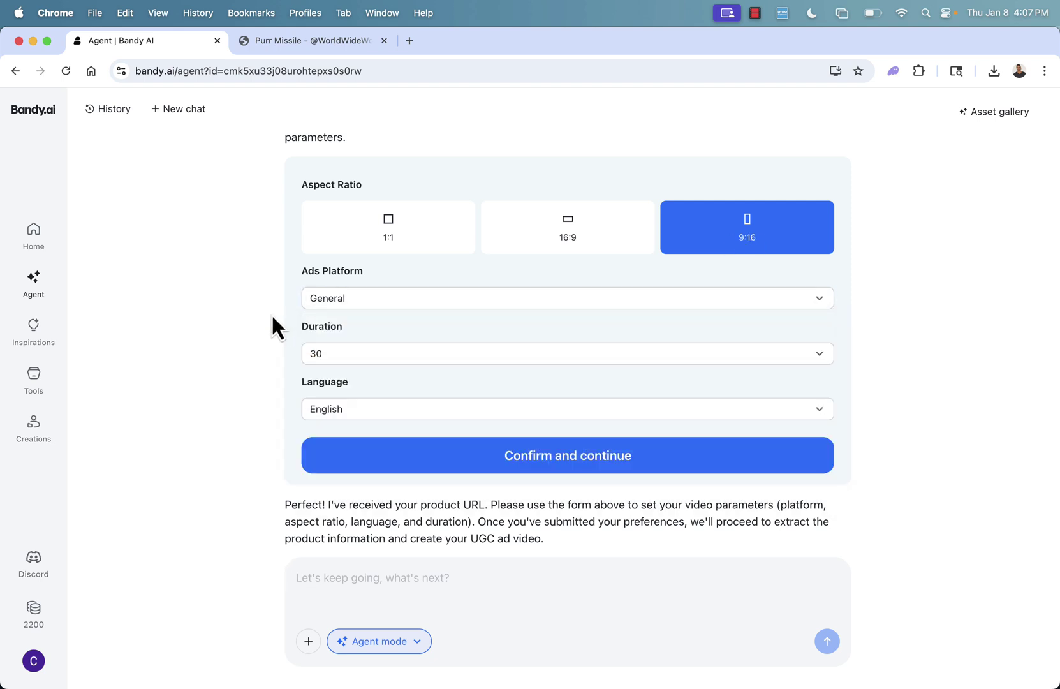
{"action": "left_click", "coordinate": [338, 313]}
{"action": "left_click", "coordinate": [239, 403]}
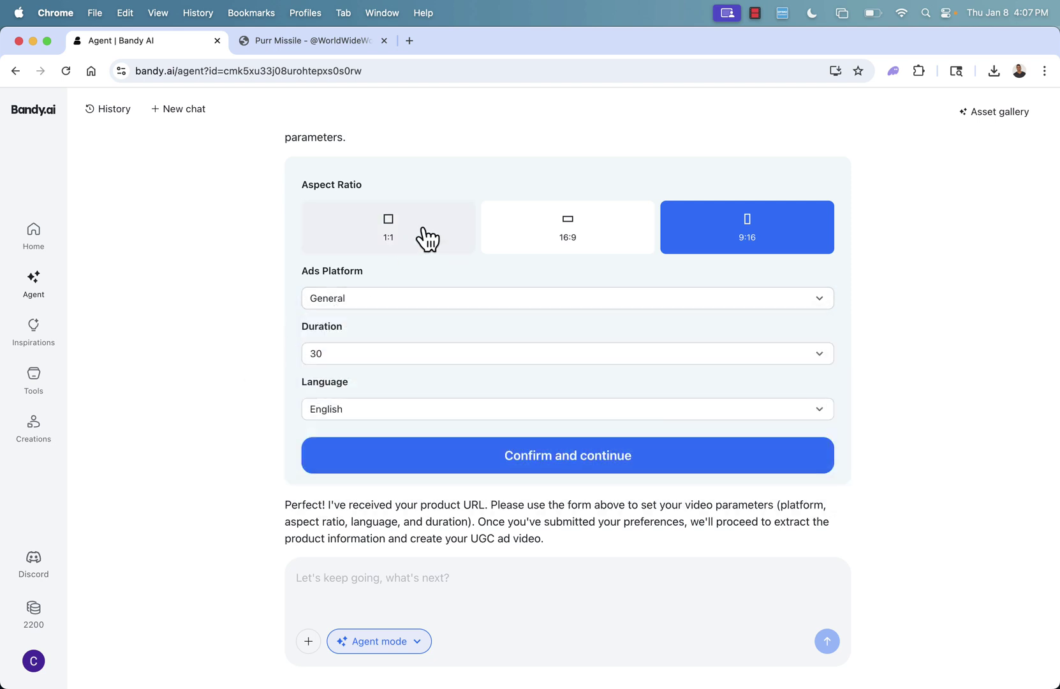
{"action": "left_click", "coordinate": [406, 465]}
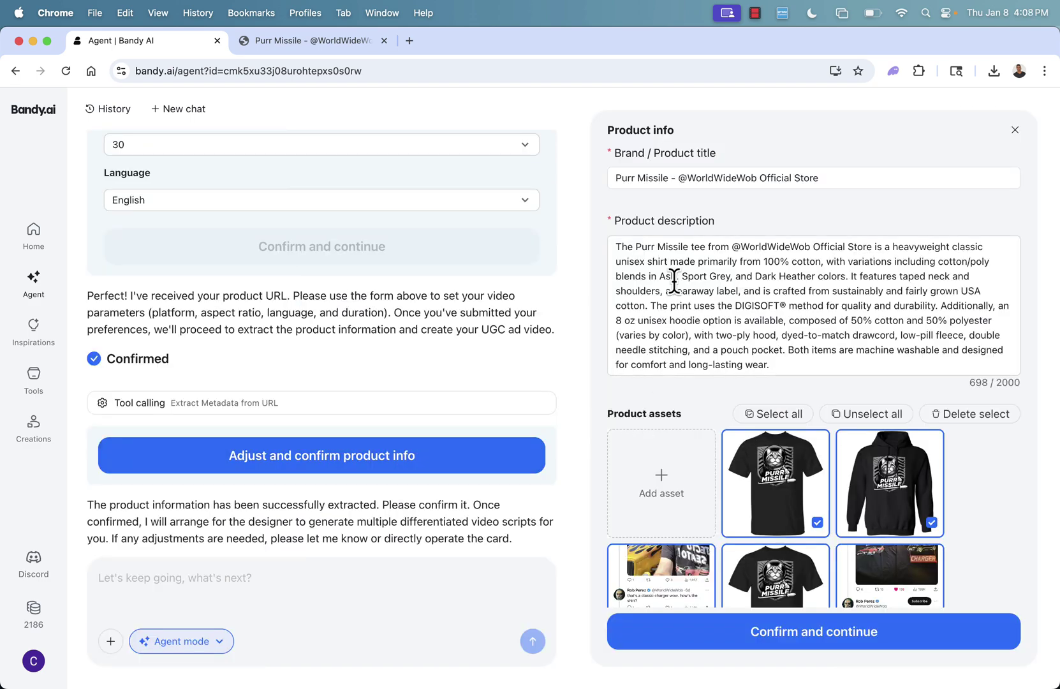
{"action": "scroll", "coordinate": [691, 223], "scroll_direction": "down", "scroll_amount": 5}
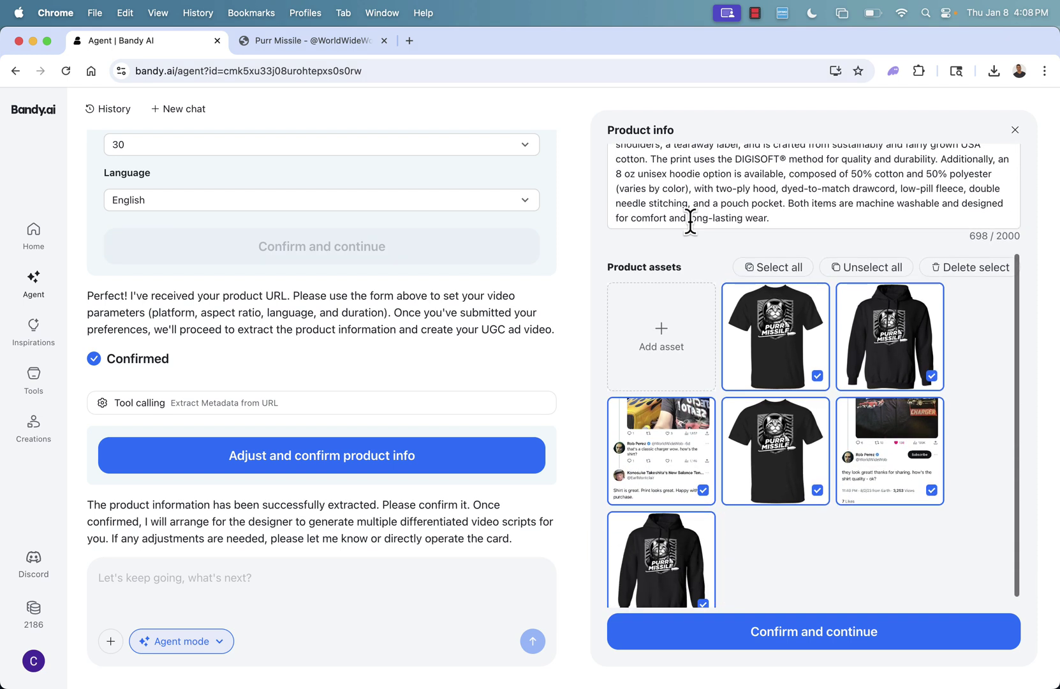
Exclude both tweet-screenshot assets and confirm the Purr Missile product info
{"action": "left_click", "coordinate": [704, 478]}
{"action": "left_click", "coordinate": [932, 479]}
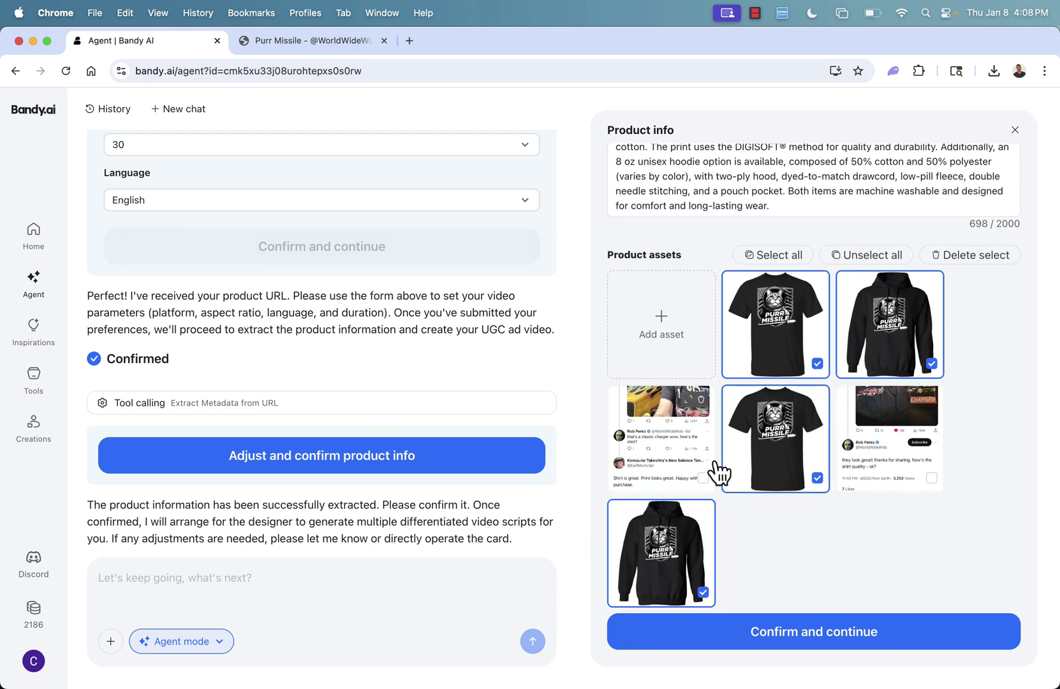
{"action": "left_click", "coordinate": [712, 634]}
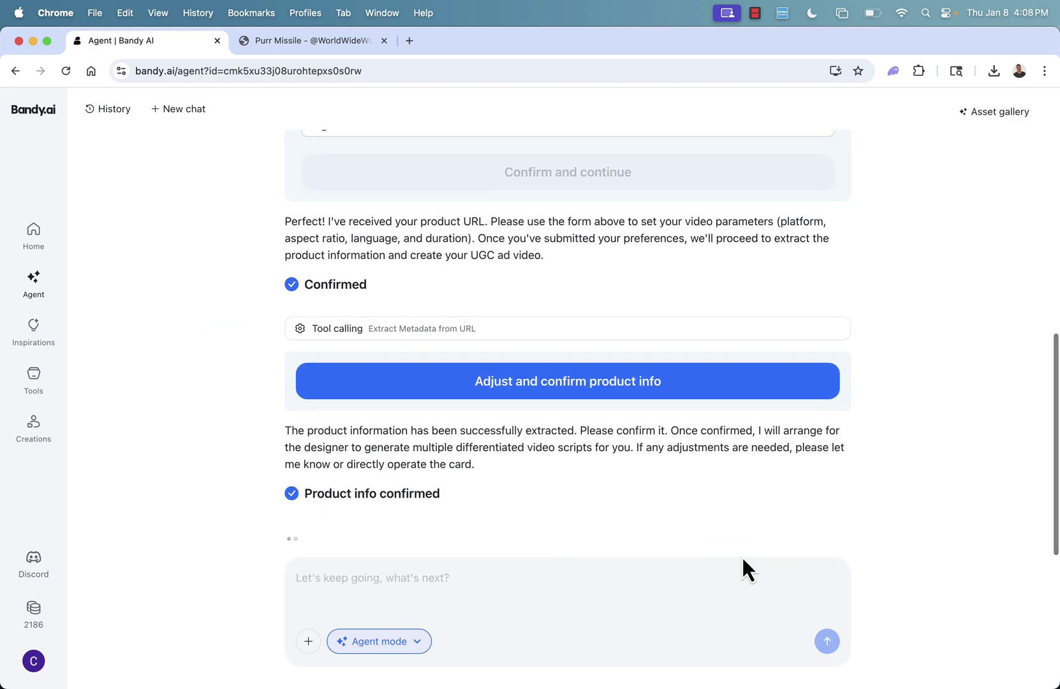
{"action": "scroll", "coordinate": [685, 429], "scroll_direction": "up", "scroll_amount": 2}
{"action": "scroll", "coordinate": [683, 429], "scroll_direction": "up", "scroll_amount": 2}
{"action": "scroll", "coordinate": [685, 429], "scroll_direction": "up", "scroll_amount": 1}
{"action": "scroll", "coordinate": [684, 428], "scroll_direction": "up", "scroll_amount": 1}
{"action": "scroll", "coordinate": [685, 430], "scroll_direction": "up", "scroll_amount": 1}
{"action": "scroll", "coordinate": [684, 428], "scroll_direction": "down", "scroll_amount": 2}
{"action": "scroll", "coordinate": [684, 429], "scroll_direction": "down", "scroll_amount": 1}
{"action": "scroll", "coordinate": [685, 431], "scroll_direction": "down", "scroll_amount": 1}
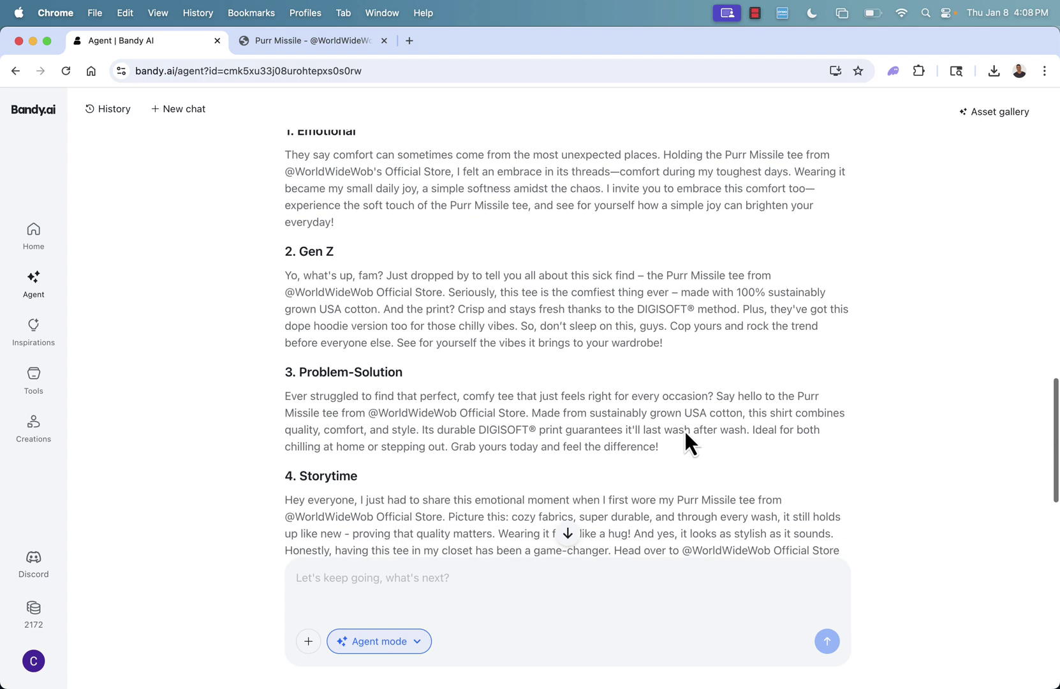
{"action": "scroll", "coordinate": [399, 246], "scroll_direction": "down", "scroll_amount": 1}
{"action": "scroll", "coordinate": [399, 245], "scroll_direction": "down", "scroll_amount": 1}
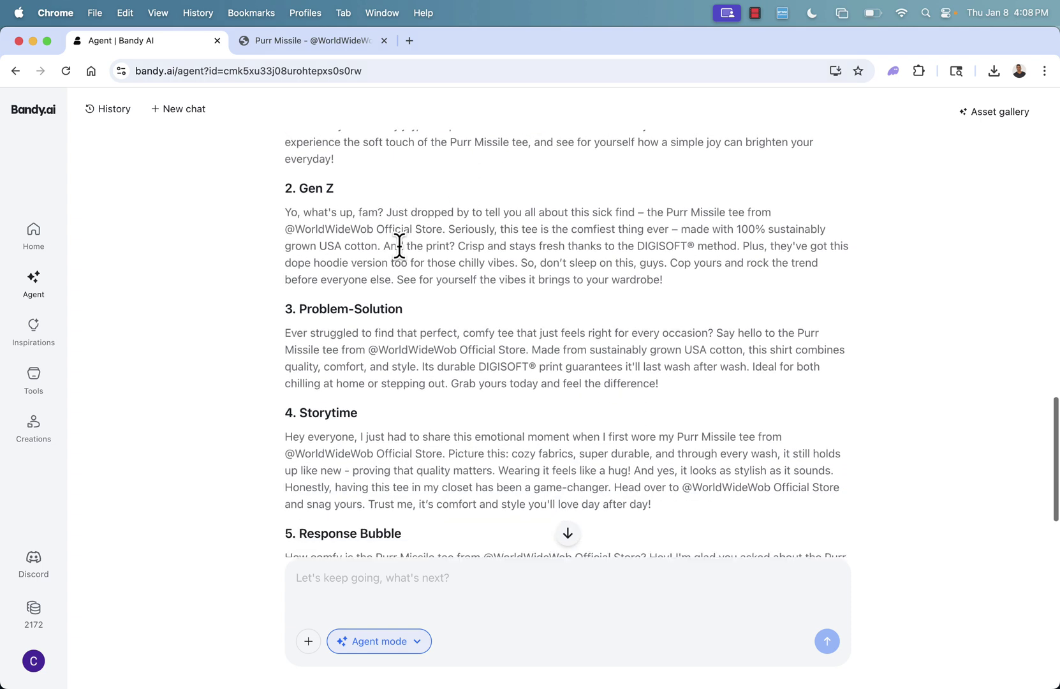
{"action": "scroll", "coordinate": [369, 354], "scroll_direction": "down", "scroll_amount": 3}
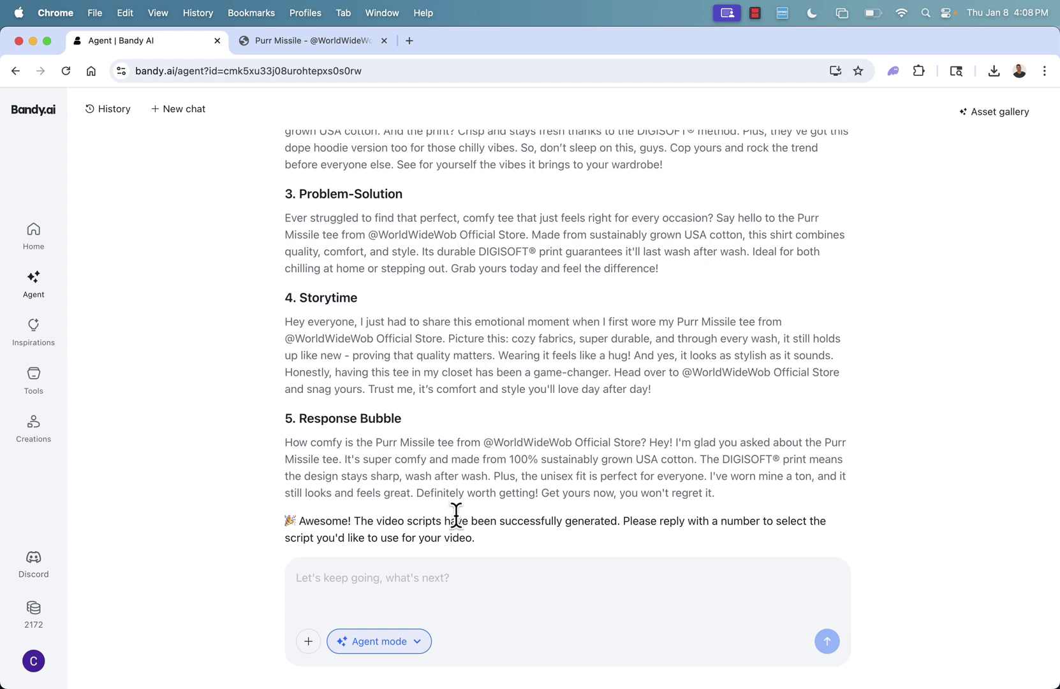
{"action": "type", "text": "4"}
Send 4 to choose the Storytime script
{"action": "key", "text": "Return"}
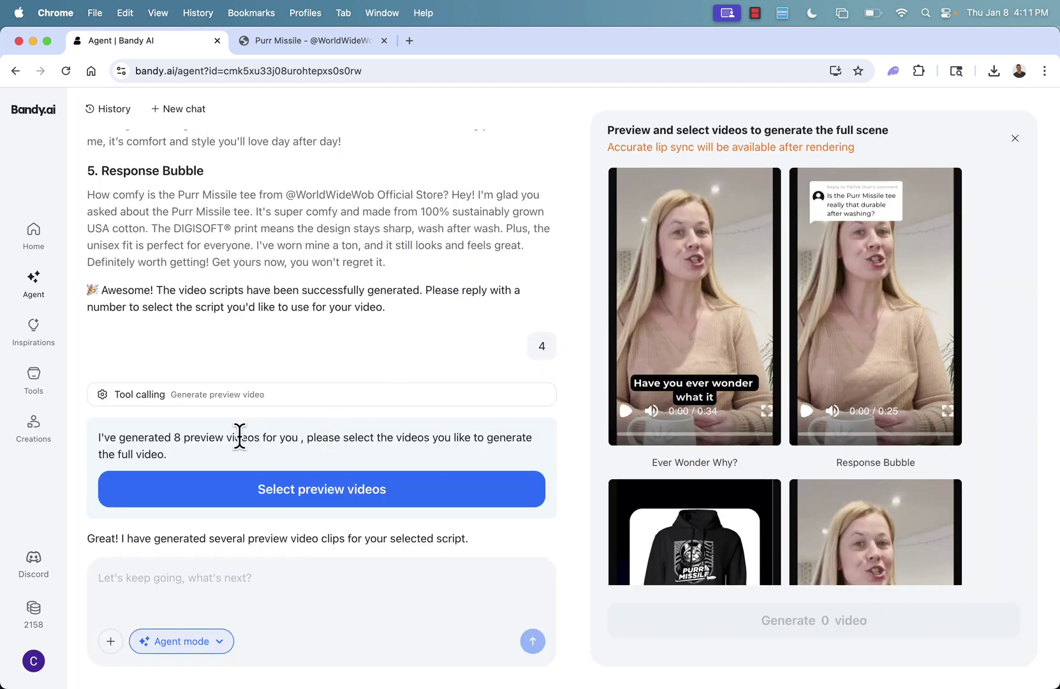
Clear a stray text selection and play the Ever Wonder Why? preview clip
{"action": "left_click_drag", "start_coordinate": [166, 436], "coordinate": [287, 439]}
{"action": "left_click", "coordinate": [286, 439]}
{"action": "scroll", "coordinate": [658, 379], "scroll_direction": "down", "scroll_amount": 2}
{"action": "scroll", "coordinate": [659, 382], "scroll_direction": "down", "scroll_amount": 3}
{"action": "scroll", "coordinate": [659, 383], "scroll_direction": "down", "scroll_amount": 2}
{"action": "scroll", "coordinate": [657, 383], "scroll_direction": "down", "scroll_amount": 3}
{"action": "scroll", "coordinate": [657, 382], "scroll_direction": "down", "scroll_amount": 2}
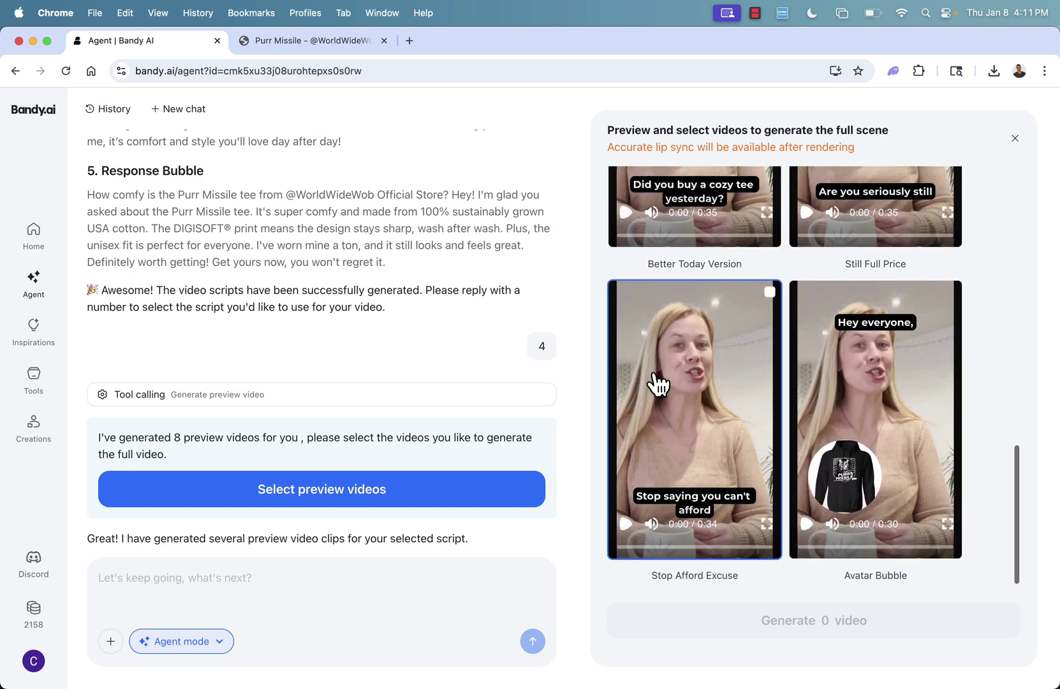
{"action": "scroll", "coordinate": [657, 383], "scroll_direction": "up", "scroll_amount": 3}
{"action": "scroll", "coordinate": [657, 380], "scroll_direction": "up", "scroll_amount": 5}
{"action": "scroll", "coordinate": [655, 378], "scroll_direction": "up", "scroll_amount": 2}
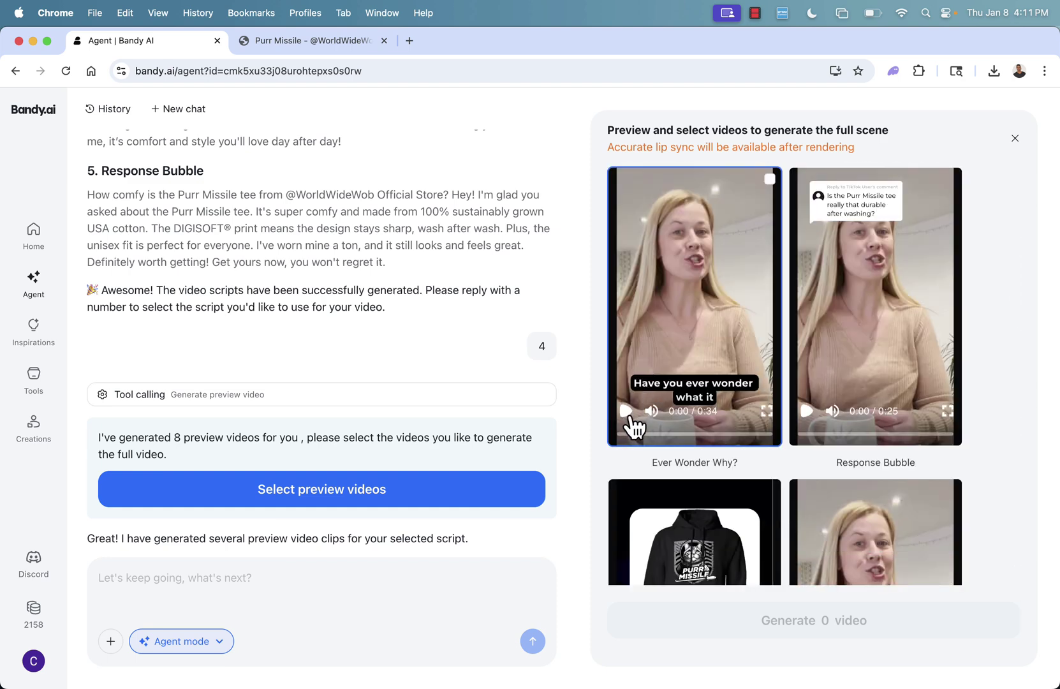
{"action": "left_click", "coordinate": [626, 412]}
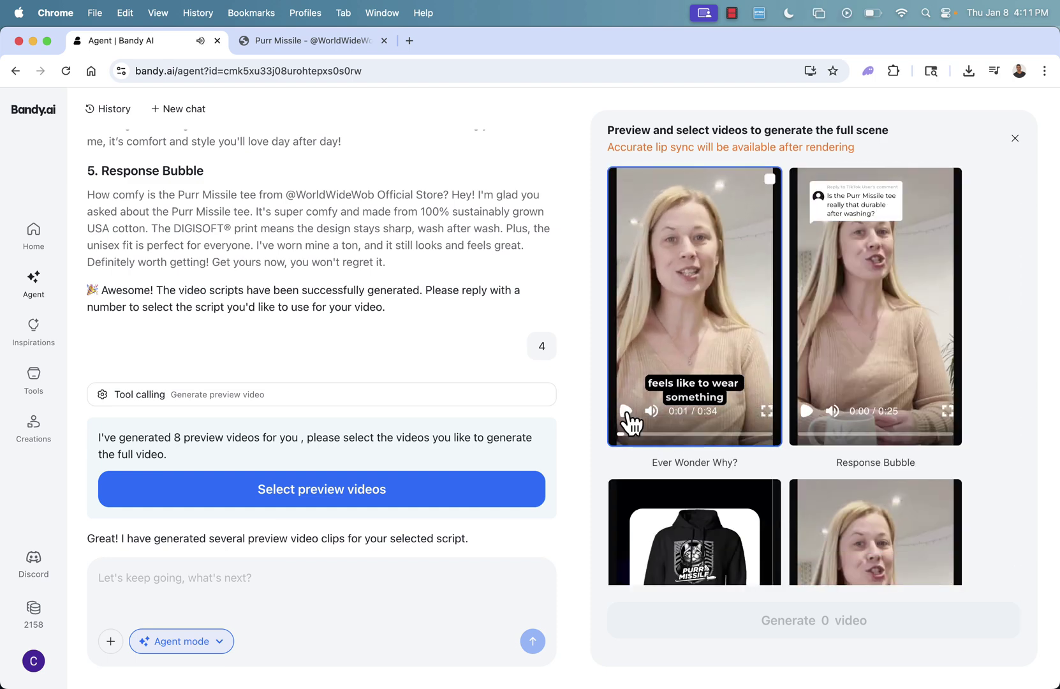
{"action": "scroll", "coordinate": [529, 436], "scroll_direction": "down", "scroll_amount": 1}
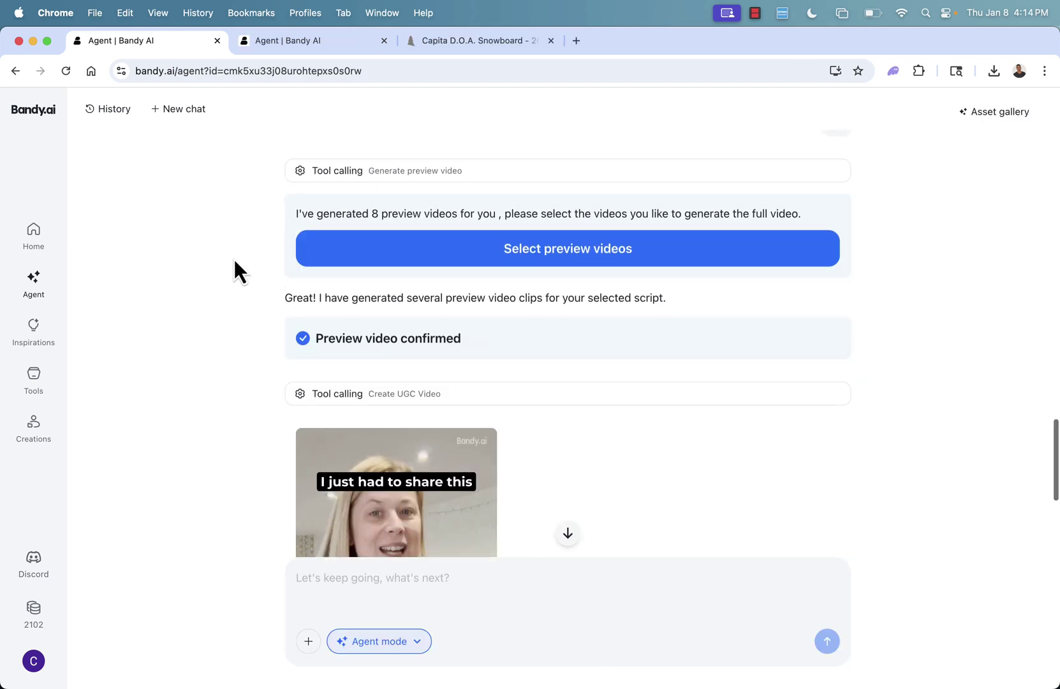
{"action": "scroll", "coordinate": [233, 258], "scroll_direction": "down", "scroll_amount": 2}
{"action": "scroll", "coordinate": [233, 258], "scroll_direction": "down", "scroll_amount": 1}
{"action": "scroll", "coordinate": [233, 258], "scroll_direction": "down", "scroll_amount": 3}
{"action": "scroll", "coordinate": [234, 262], "scroll_direction": "down", "scroll_amount": 1}
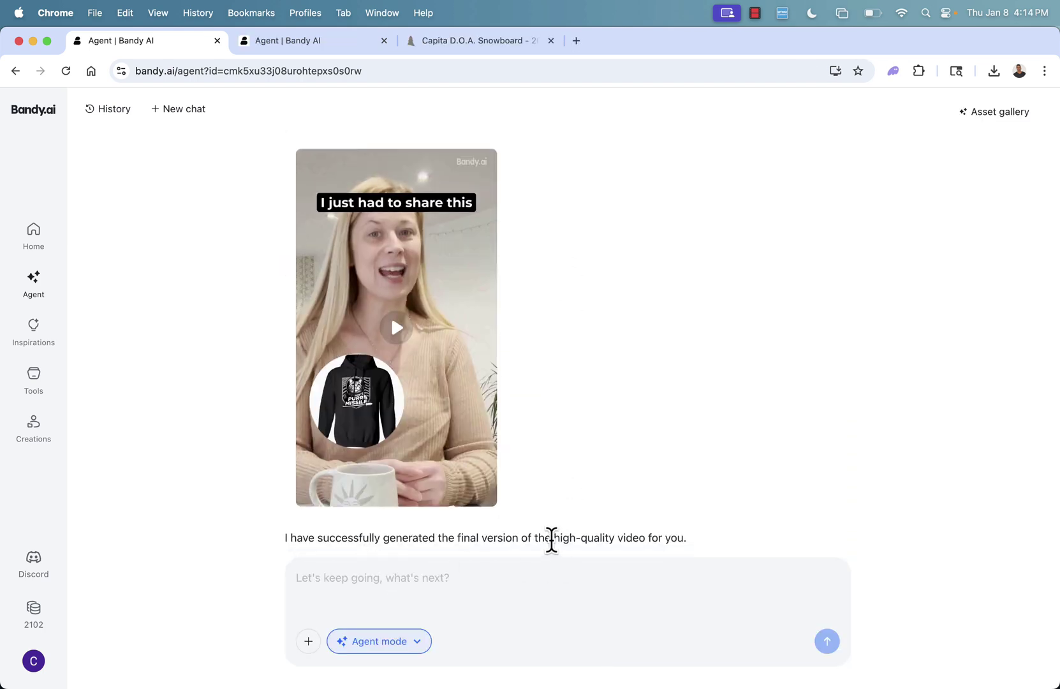
{"action": "scroll", "coordinate": [481, 429], "scroll_direction": "up", "scroll_amount": 1}
Open the final Purr Missile video from the chat in the Asset gallery and play it
{"action": "left_click", "coordinate": [433, 386]}
{"action": "left_click", "coordinate": [719, 543]}
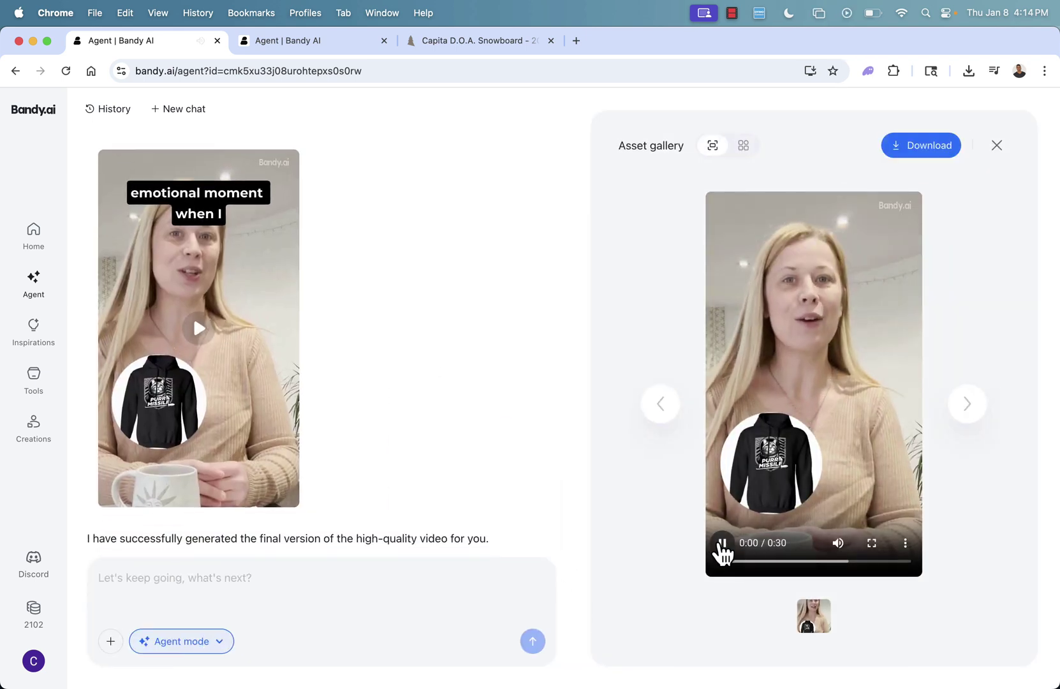
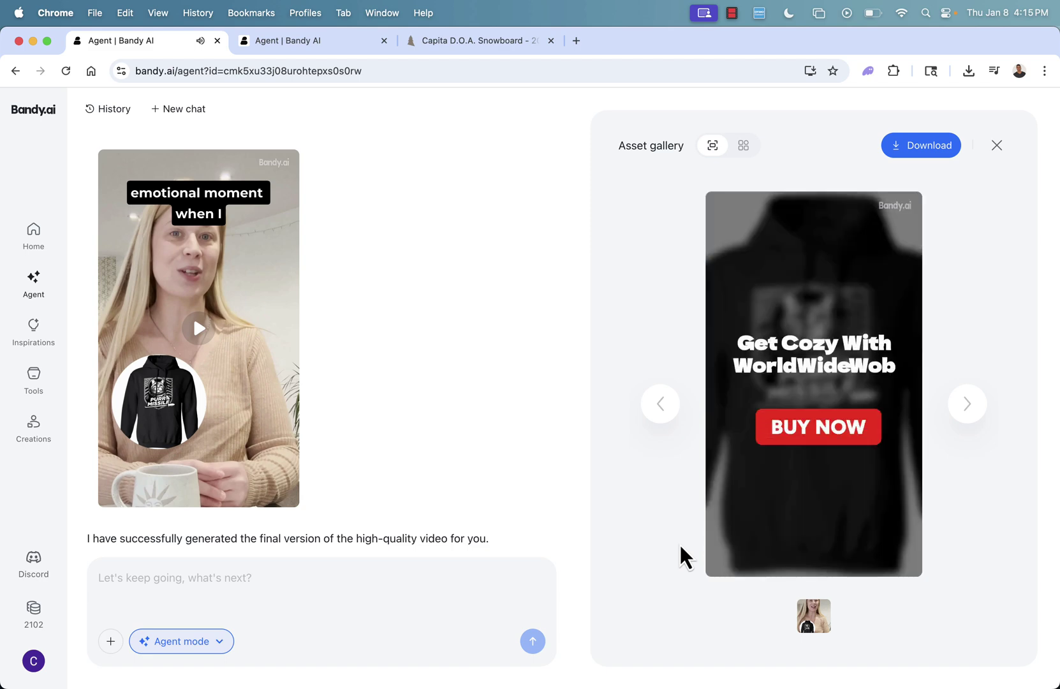
Pause the finished 30-second hoodie UGC video ad
{"action": "left_click", "coordinate": [722, 545]}
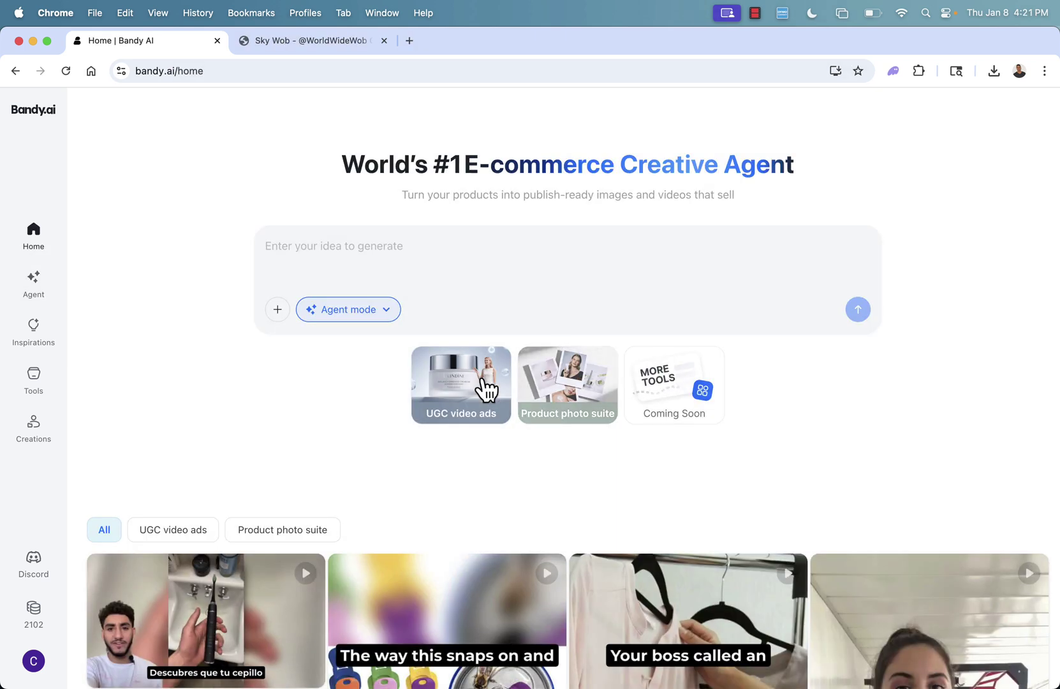
Submit the Sky Wob product page link to the Product photo suite agent, checking the store page
{"action": "left_click", "coordinate": [572, 406]}
{"action": "left_click", "coordinate": [447, 263]}
{"action": "key", "text": "super+v"}
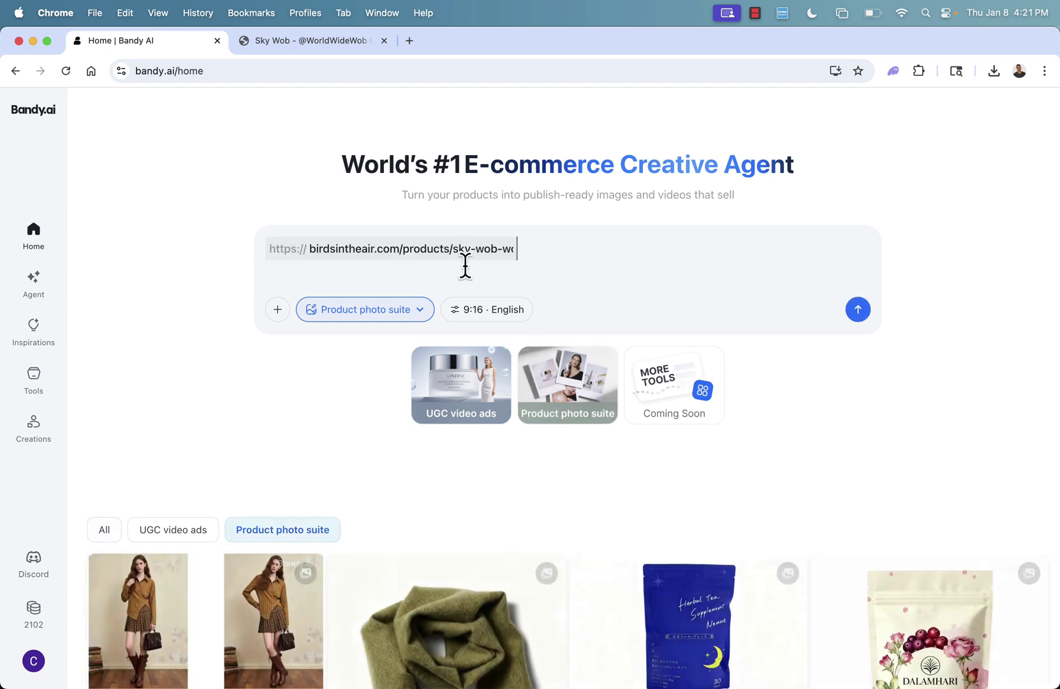
{"action": "left_click", "coordinate": [860, 313]}
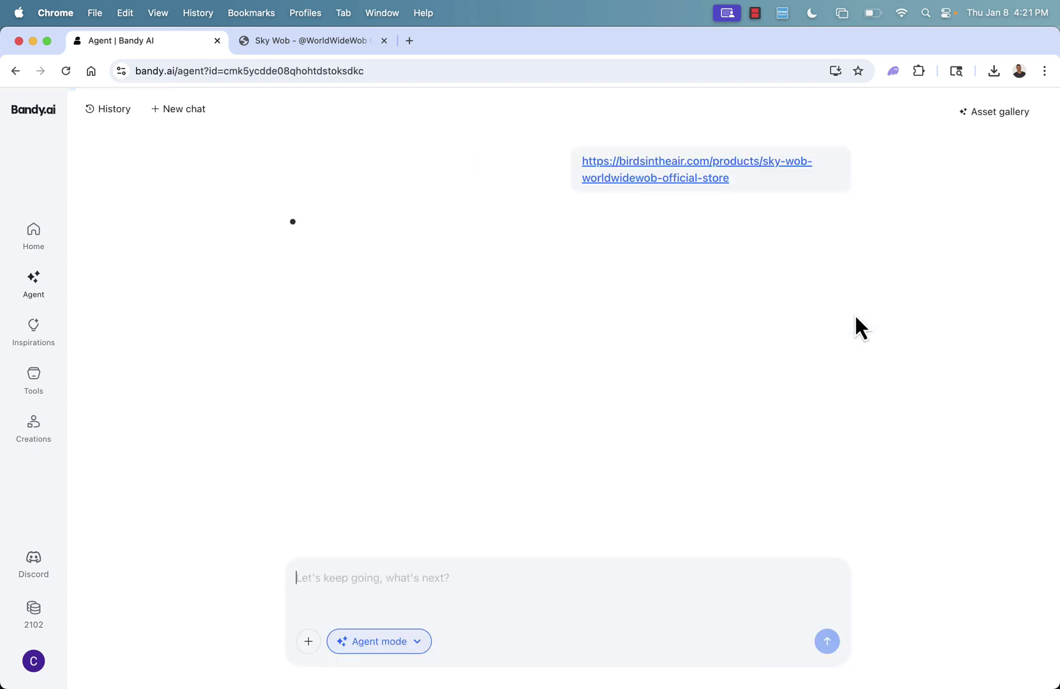
{"action": "left_click", "coordinate": [341, 42]}
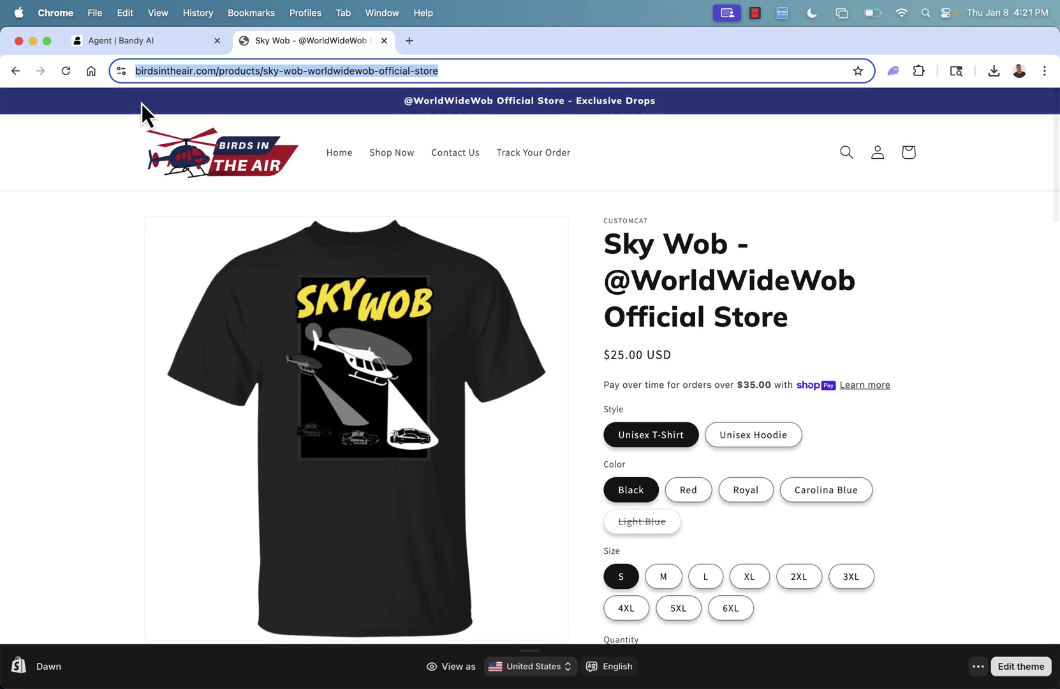
{"action": "left_click", "coordinate": [146, 48]}
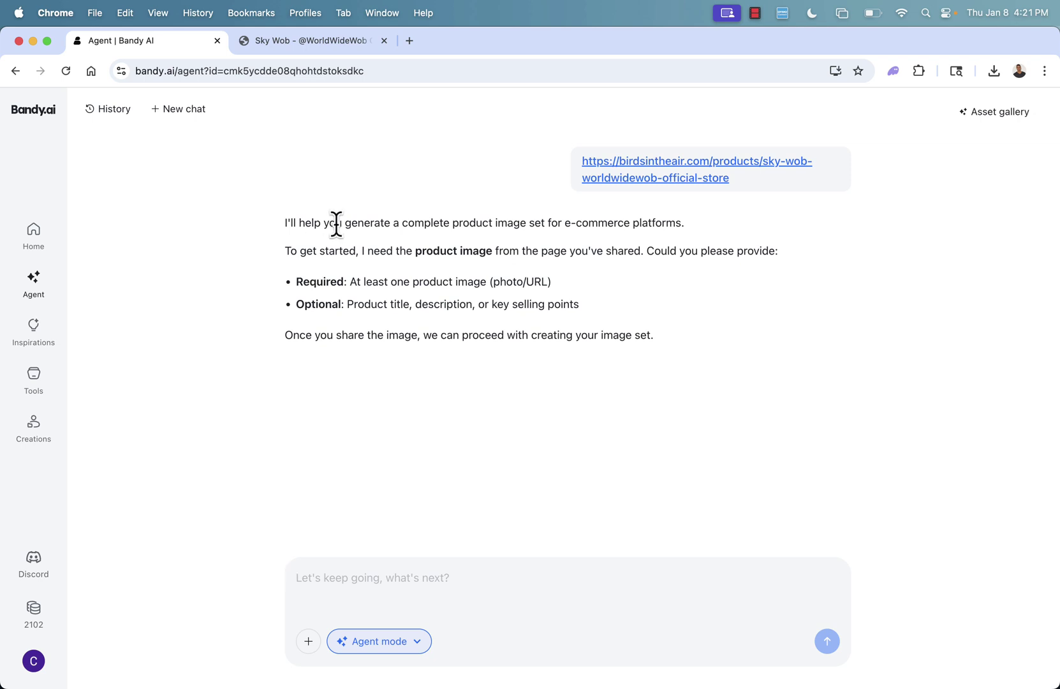
Confirm the 9:16, General, English parameters with the Sky Wob T-shirt image kept as source
{"action": "left_click_drag", "start_coordinate": [336, 222], "coordinate": [415, 232]}
{"action": "left_click", "coordinate": [415, 233]}
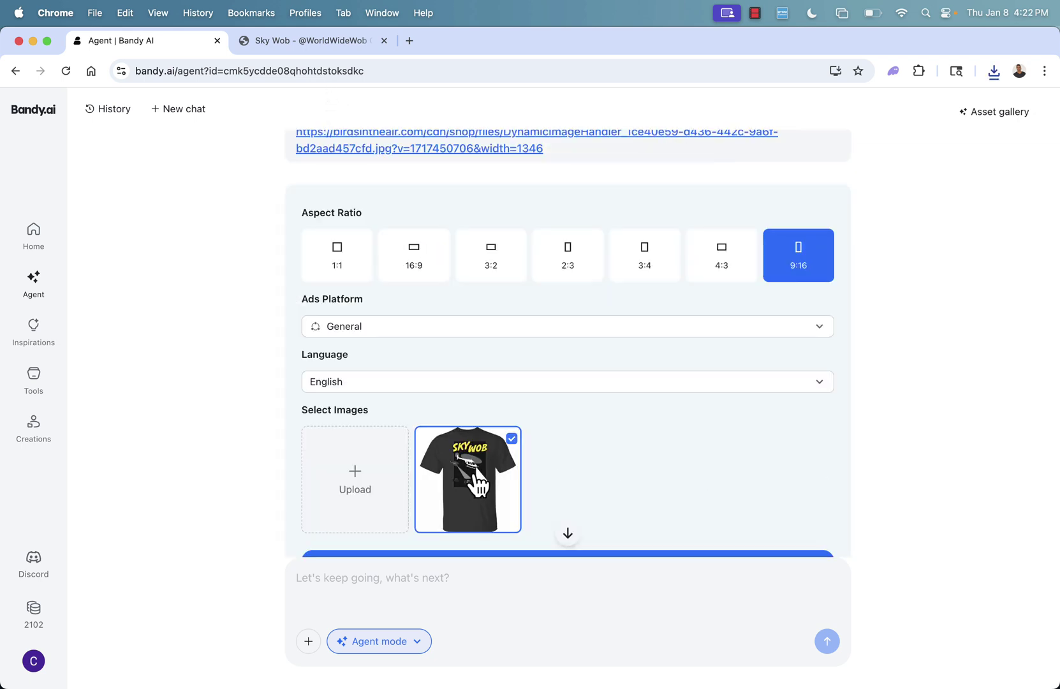
{"action": "scroll", "coordinate": [730, 330], "scroll_direction": "down", "scroll_amount": 2}
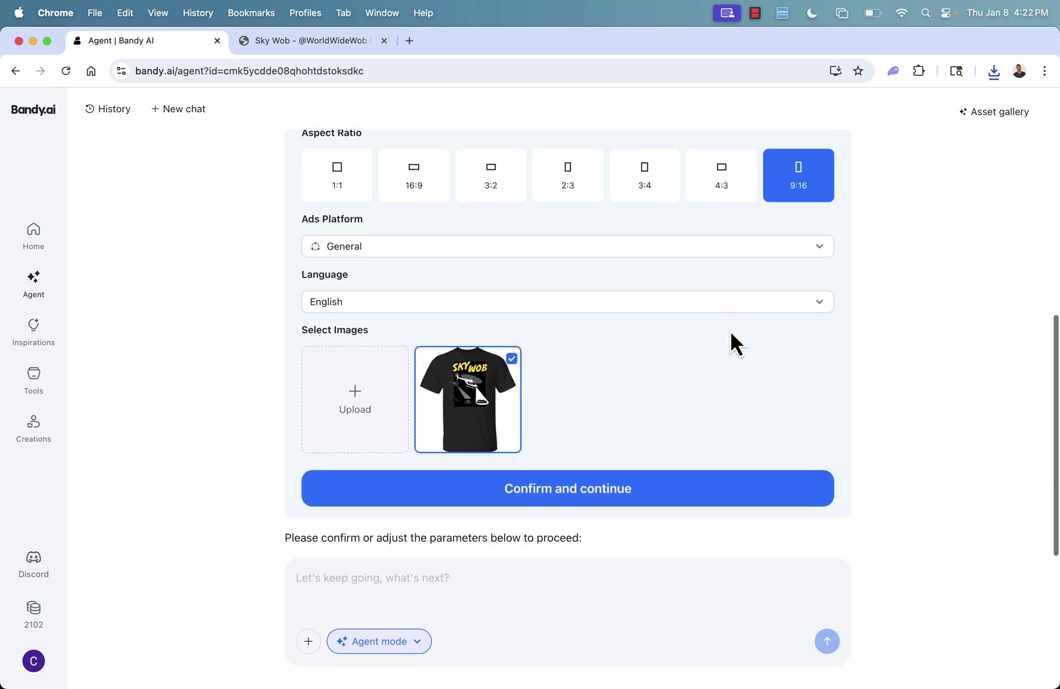
{"action": "left_click", "coordinate": [664, 500]}
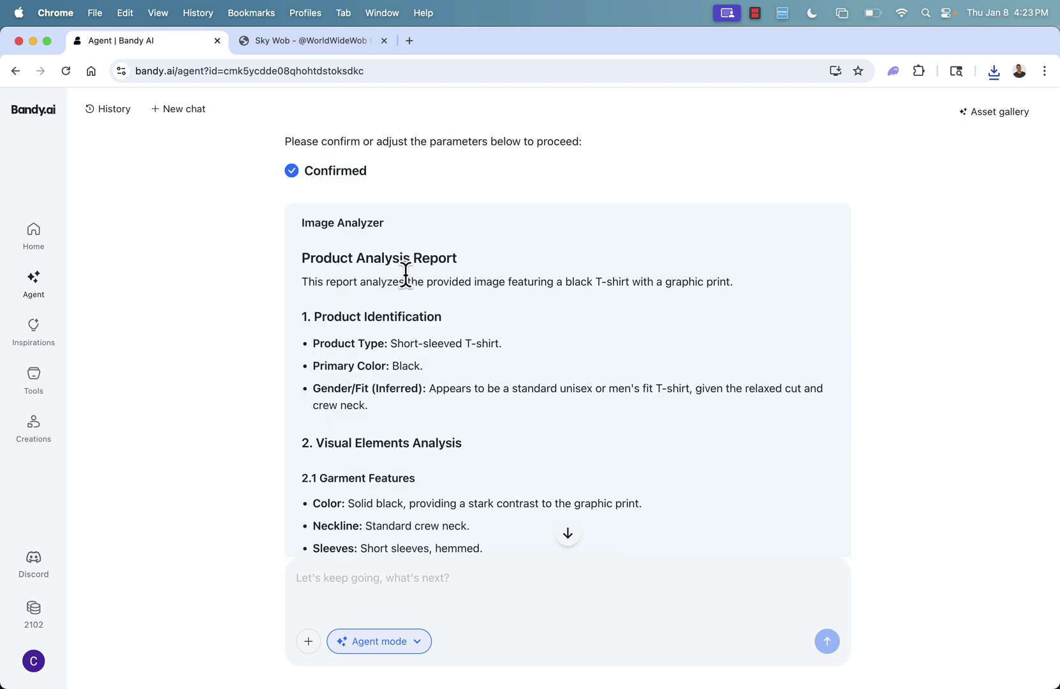
{"action": "scroll", "coordinate": [405, 277], "scroll_direction": "down", "scroll_amount": 3}
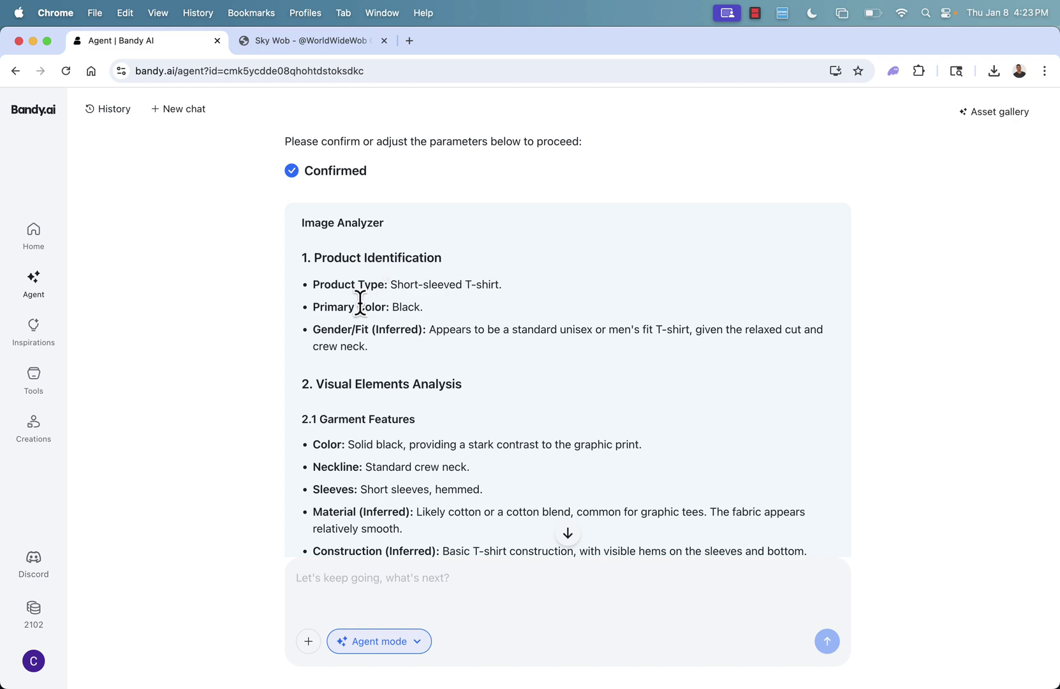
{"action": "scroll", "coordinate": [360, 302], "scroll_direction": "down", "scroll_amount": 4}
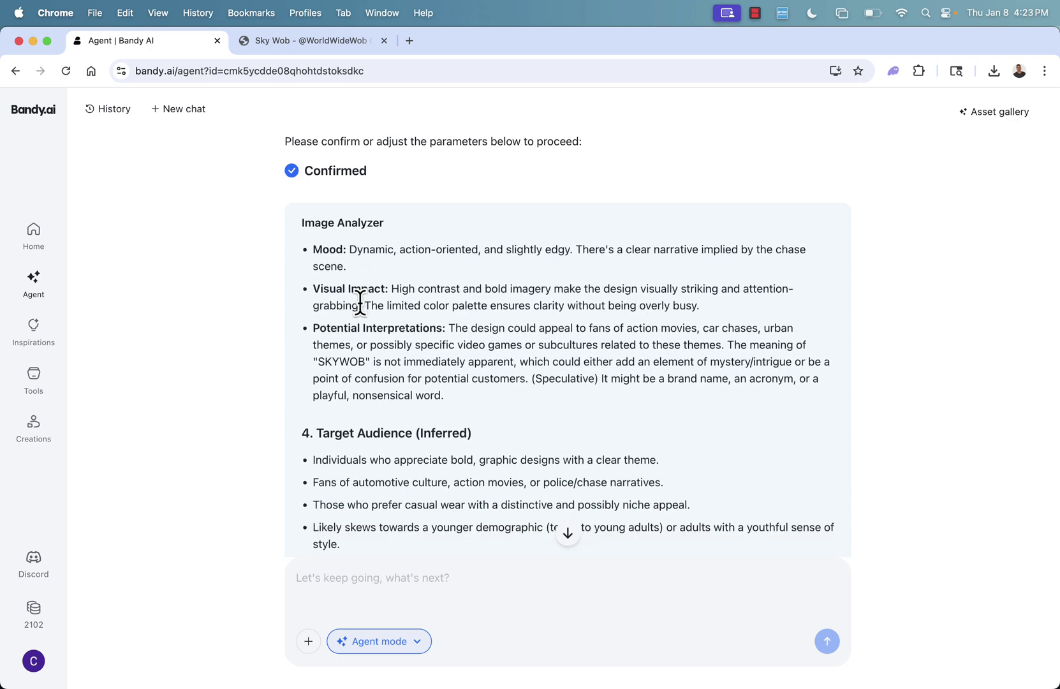
{"action": "scroll", "coordinate": [360, 302], "scroll_direction": "down", "scroll_amount": 3}
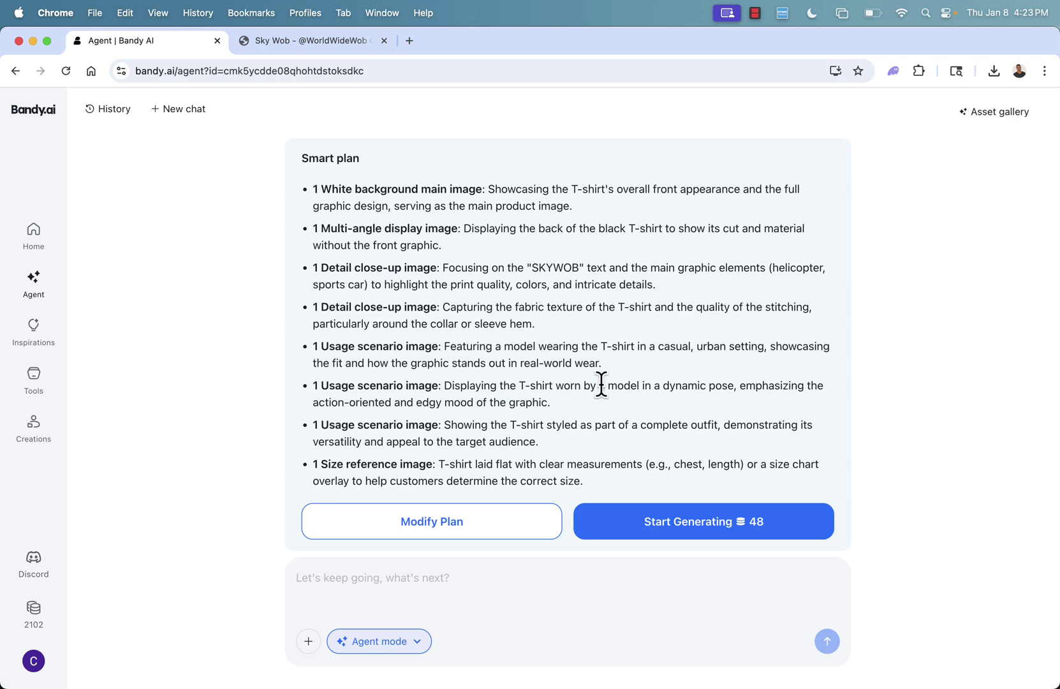
Start generating the eight Sky Wob T-shirt images from the Smart plan
{"action": "left_click", "coordinate": [672, 520]}
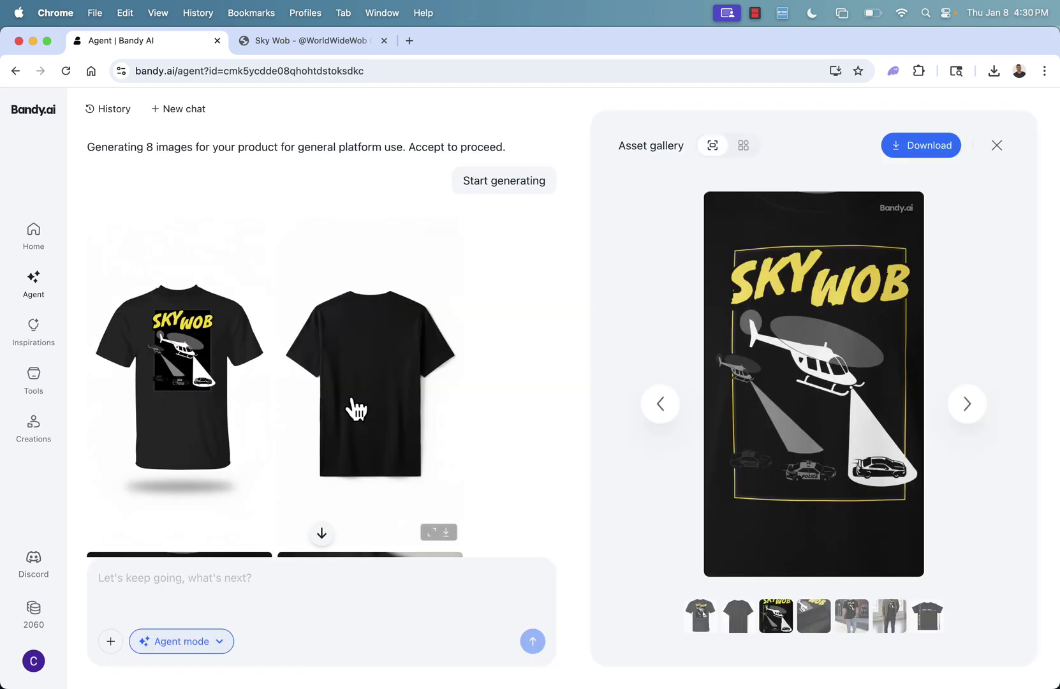
{"action": "scroll", "coordinate": [352, 408], "scroll_direction": "down", "scroll_amount": 2}
{"action": "scroll", "coordinate": [352, 408], "scroll_direction": "down", "scroll_amount": 2}
{"action": "scroll", "coordinate": [352, 407], "scroll_direction": "down", "scroll_amount": 2}
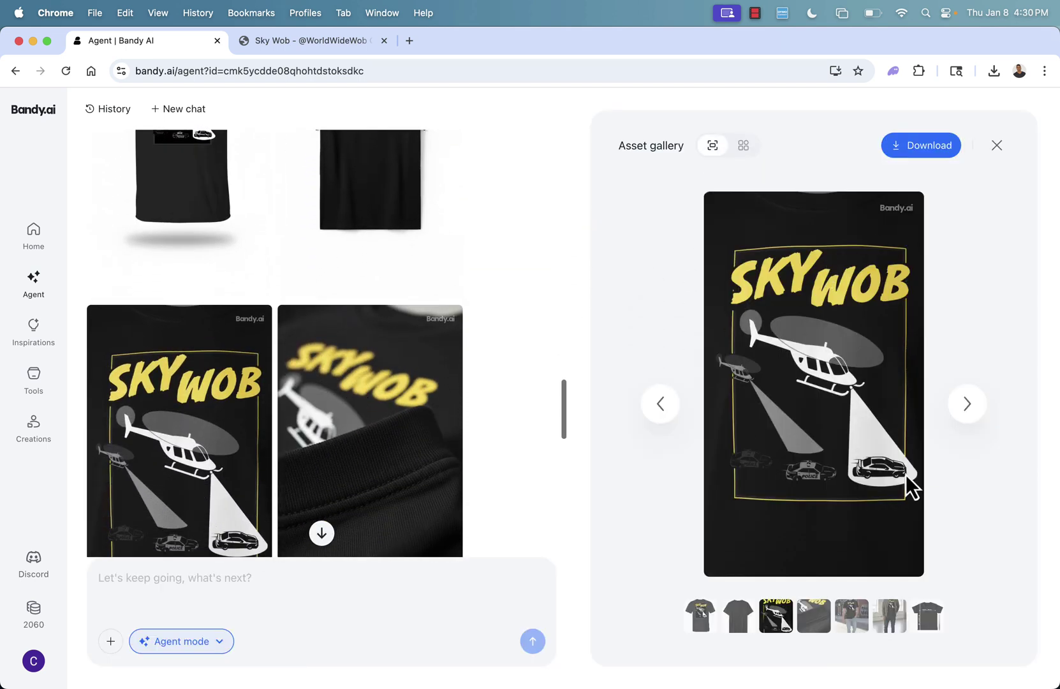
Browse the walking-model, green-jacket, fabric and size-reference images, ending on the SKYWOB graphic close-up
{"action": "left_click", "coordinate": [967, 406]}
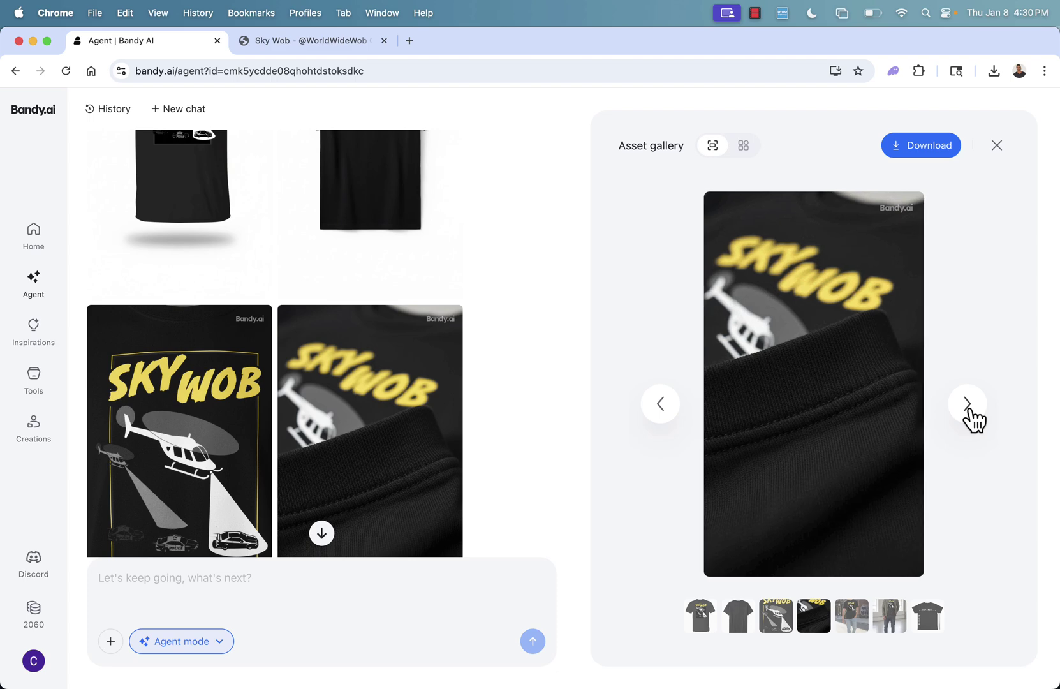
{"action": "left_click", "coordinate": [967, 406]}
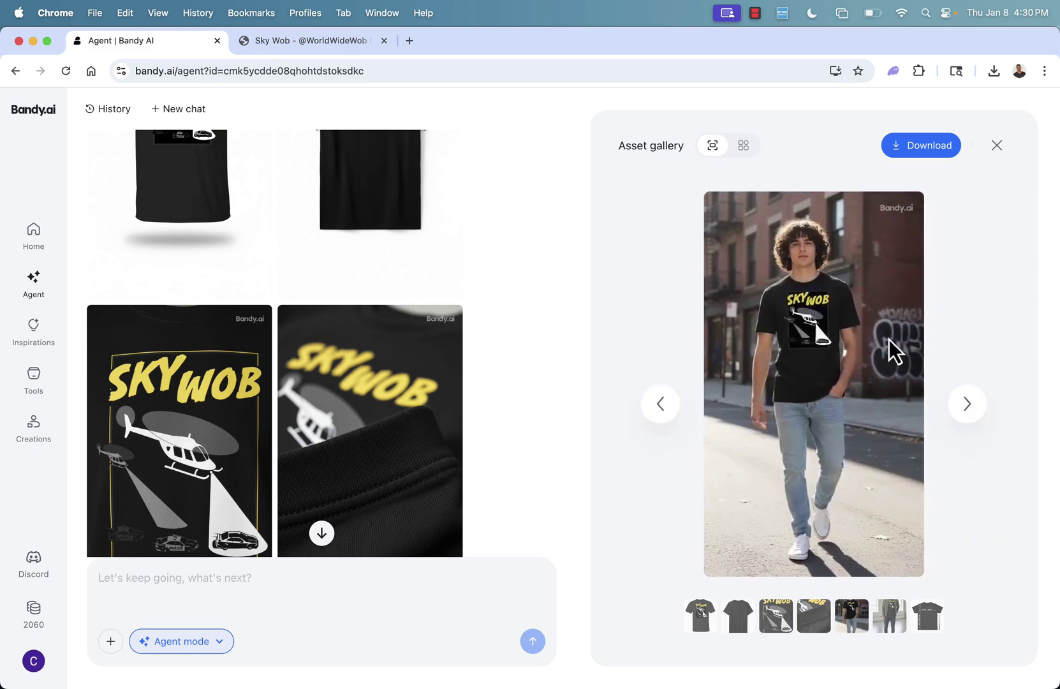
{"action": "left_click", "coordinate": [952, 408]}
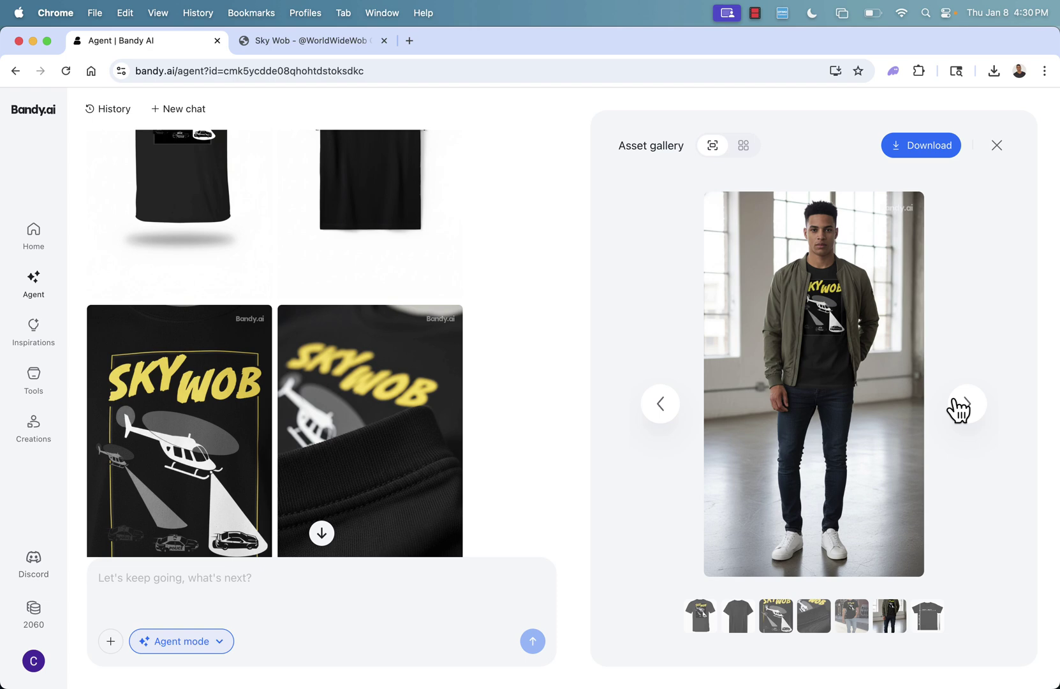
{"action": "left_click", "coordinate": [668, 419]}
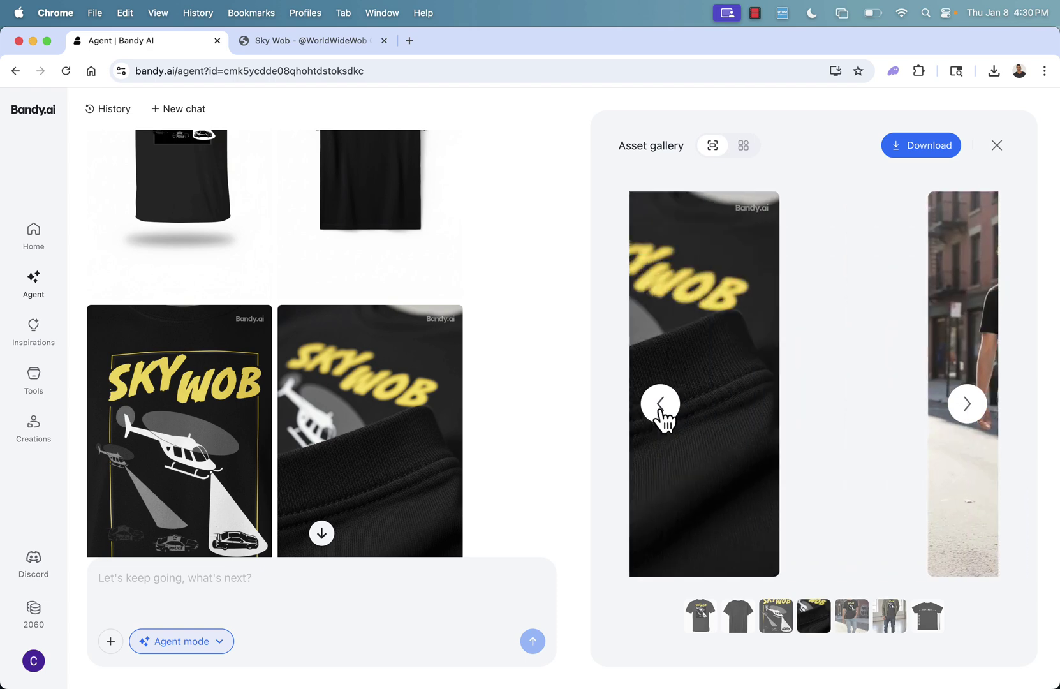
{"action": "left_click", "coordinate": [971, 414]}
{"action": "left_click", "coordinate": [970, 414]}
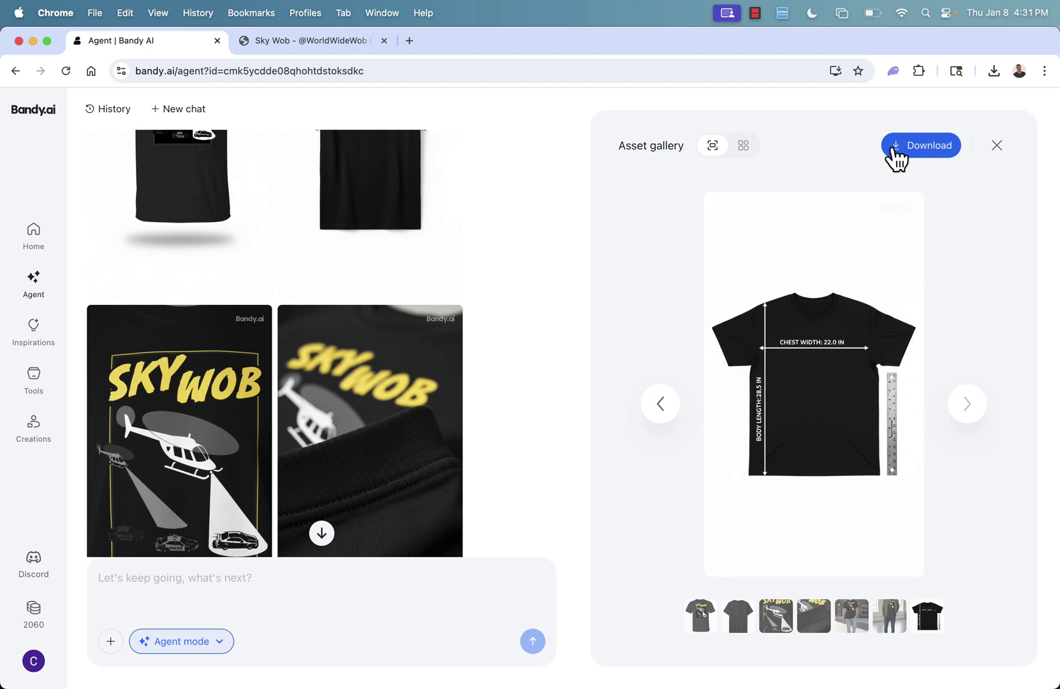
{"action": "left_click", "coordinate": [161, 403]}
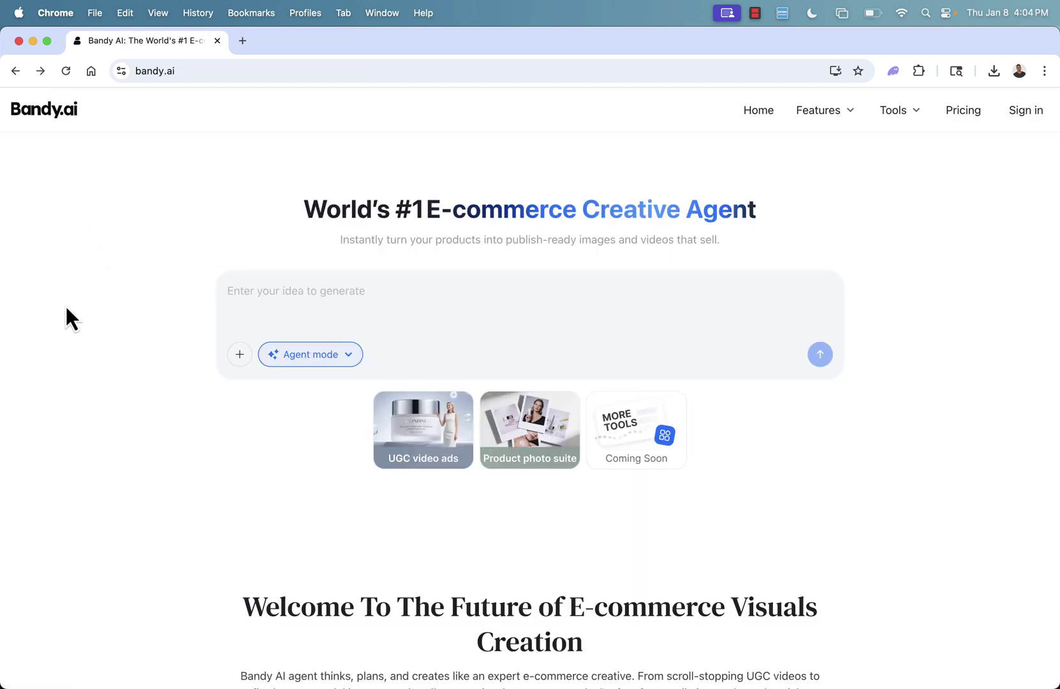
{"action": "scroll", "coordinate": [66, 304], "scroll_direction": "down", "scroll_amount": 2}
{"action": "scroll", "coordinate": [66, 303], "scroll_direction": "down", "scroll_amount": 2}
{"action": "scroll", "coordinate": [66, 304], "scroll_direction": "down", "scroll_amount": 3}
{"action": "scroll", "coordinate": [66, 306], "scroll_direction": "down", "scroll_amount": 3}
{"action": "scroll", "coordinate": [65, 306], "scroll_direction": "down", "scroll_amount": 2}
{"action": "scroll", "coordinate": [66, 306], "scroll_direction": "down", "scroll_amount": 3}
{"action": "scroll", "coordinate": [65, 306], "scroll_direction": "down", "scroll_amount": 2}
{"action": "scroll", "coordinate": [66, 306], "scroll_direction": "down", "scroll_amount": 2}
{"action": "scroll", "coordinate": [65, 306], "scroll_direction": "down", "scroll_amount": 3}
{"action": "scroll", "coordinate": [66, 306], "scroll_direction": "down", "scroll_amount": 2}
{"action": "scroll", "coordinate": [66, 306], "scroll_direction": "down", "scroll_amount": 2}
{"action": "scroll", "coordinate": [66, 308], "scroll_direction": "down", "scroll_amount": 2}
{"action": "scroll", "coordinate": [66, 308], "scroll_direction": "down", "scroll_amount": 2}
{"action": "scroll", "coordinate": [66, 308], "scroll_direction": "down", "scroll_amount": 2}
{"action": "scroll", "coordinate": [67, 308], "scroll_direction": "down", "scroll_amount": 3}
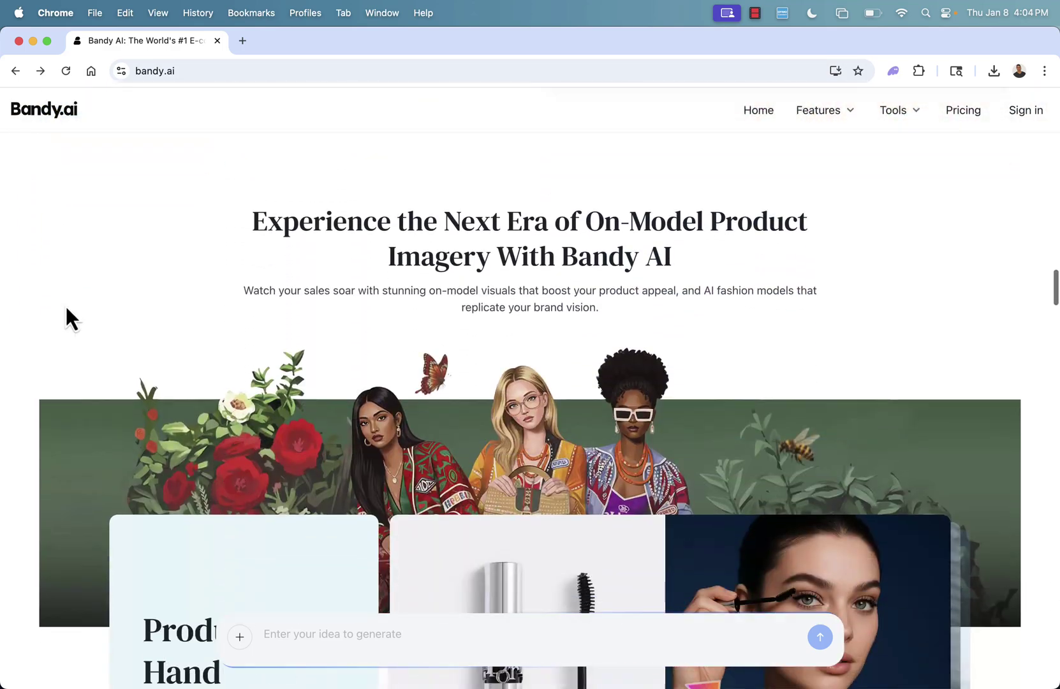
{"action": "scroll", "coordinate": [65, 303], "scroll_direction": "up", "scroll_amount": 2}
{"action": "scroll", "coordinate": [65, 304], "scroll_direction": "up", "scroll_amount": 3}
{"action": "scroll", "coordinate": [66, 303], "scroll_direction": "up", "scroll_amount": 3}
{"action": "scroll", "coordinate": [65, 304], "scroll_direction": "up", "scroll_amount": 3}
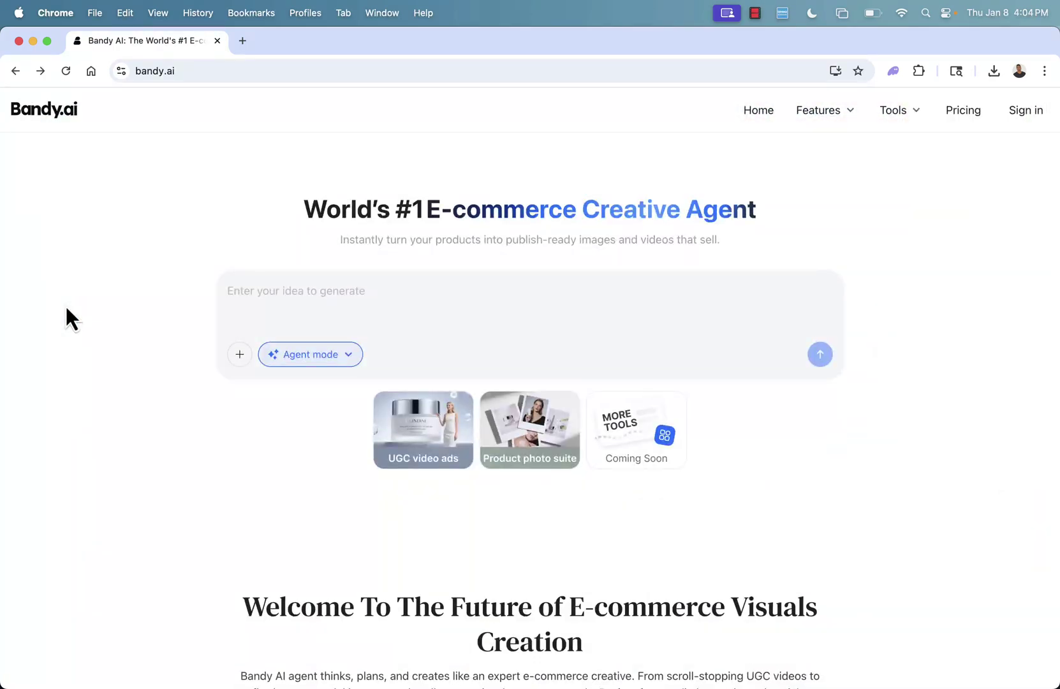